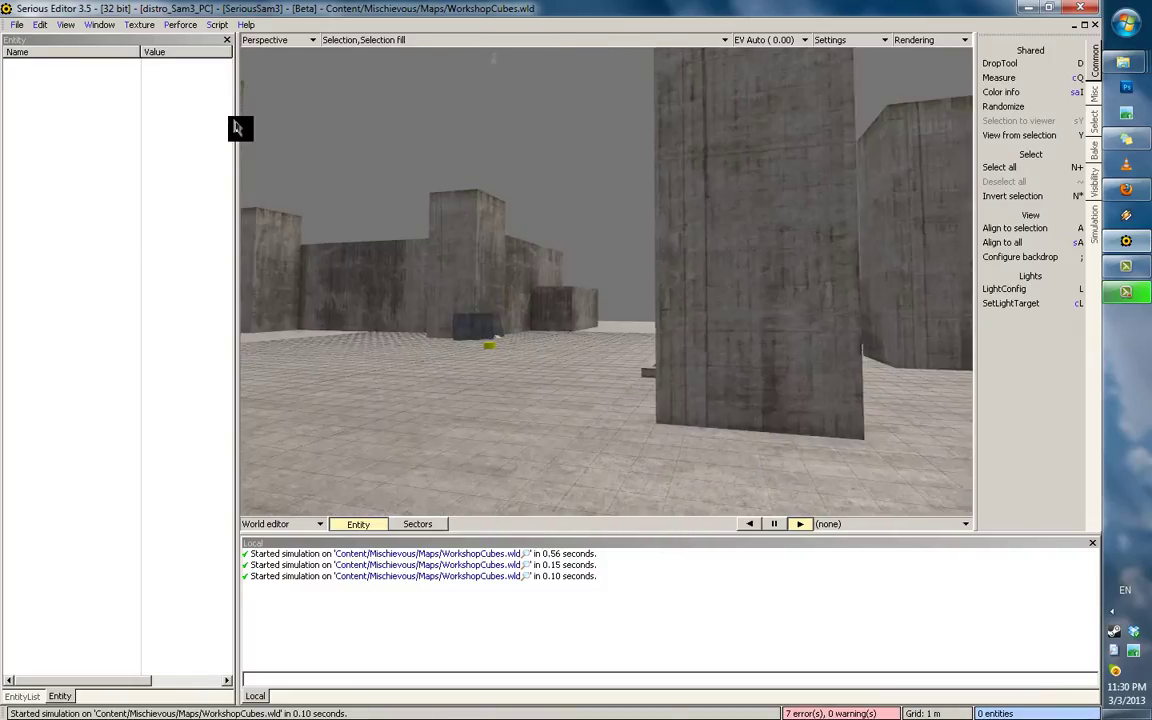
# Add a new simple model entity on the empty area of the concrete floor
pyautogui.moveTo(490, 372); pyautogui.dragTo(621, 320, button='right')
pyautogui.press('Insert')
pyautogui.moveTo(614, 312); pyautogui.dragTo(740, 326, button='right')
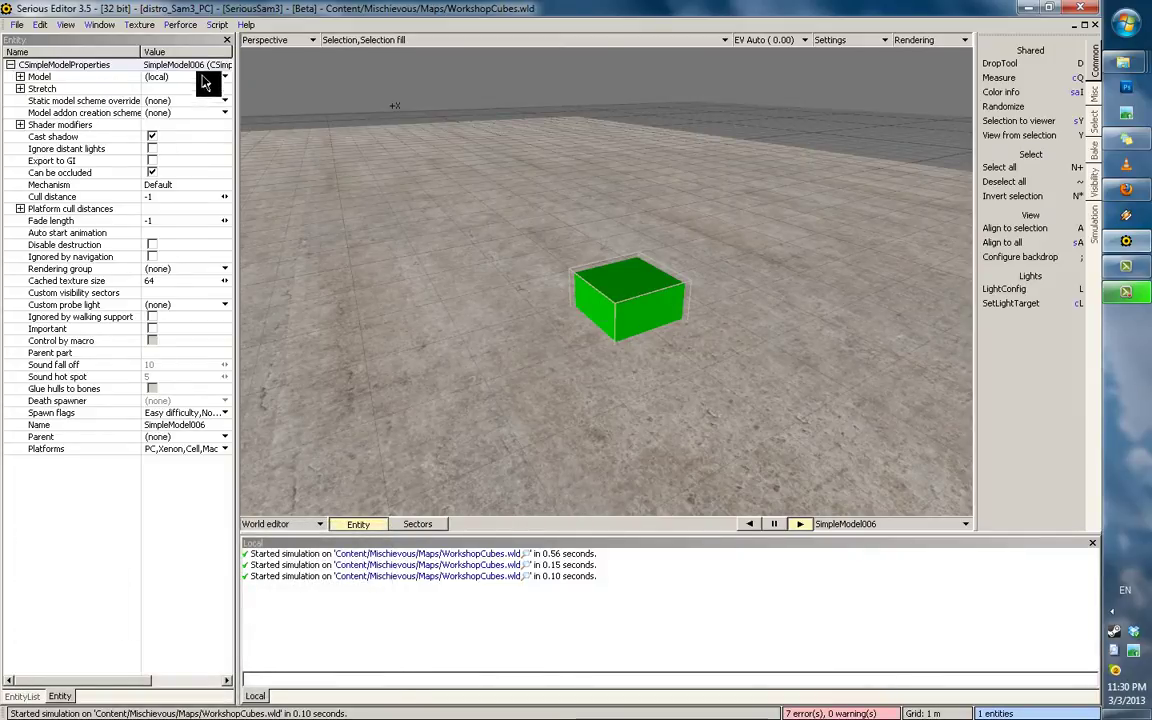
pyautogui.click(158, 77)
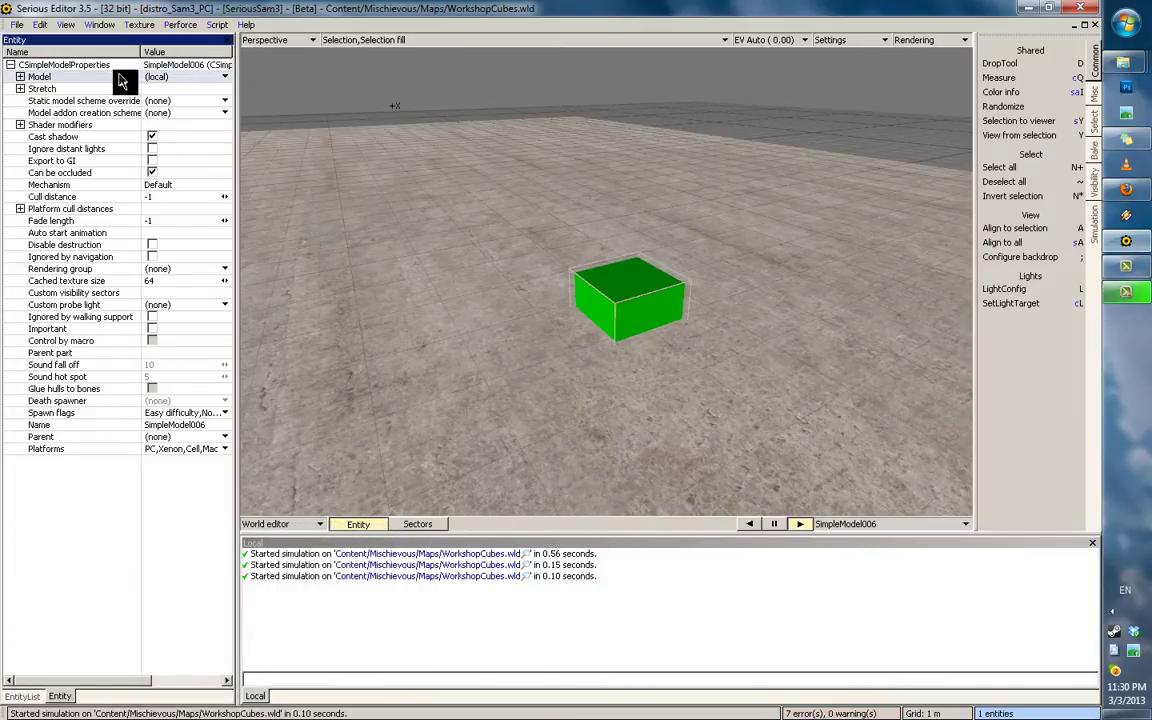
pyautogui.click(34, 698)
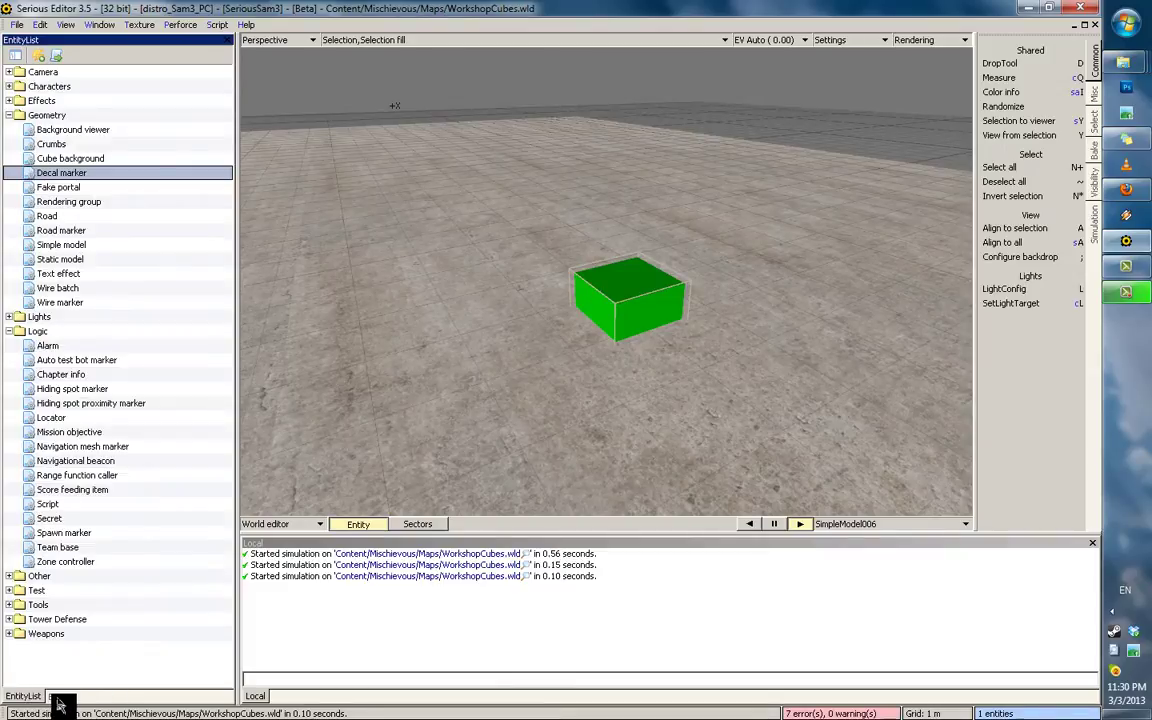
pyautogui.click(59, 698)
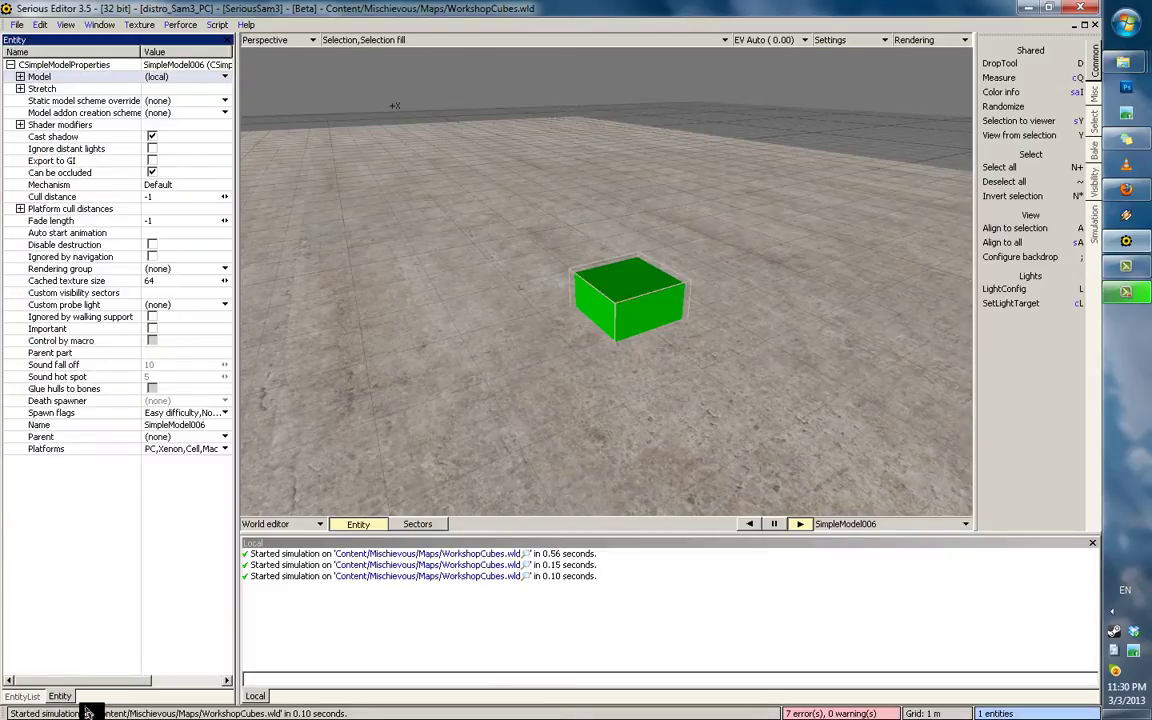
# Start choosing a model file for the new entity and go up from Cardboard_01 to the Content folder
pyautogui.click(166, 82)
pyautogui.click(165, 110)
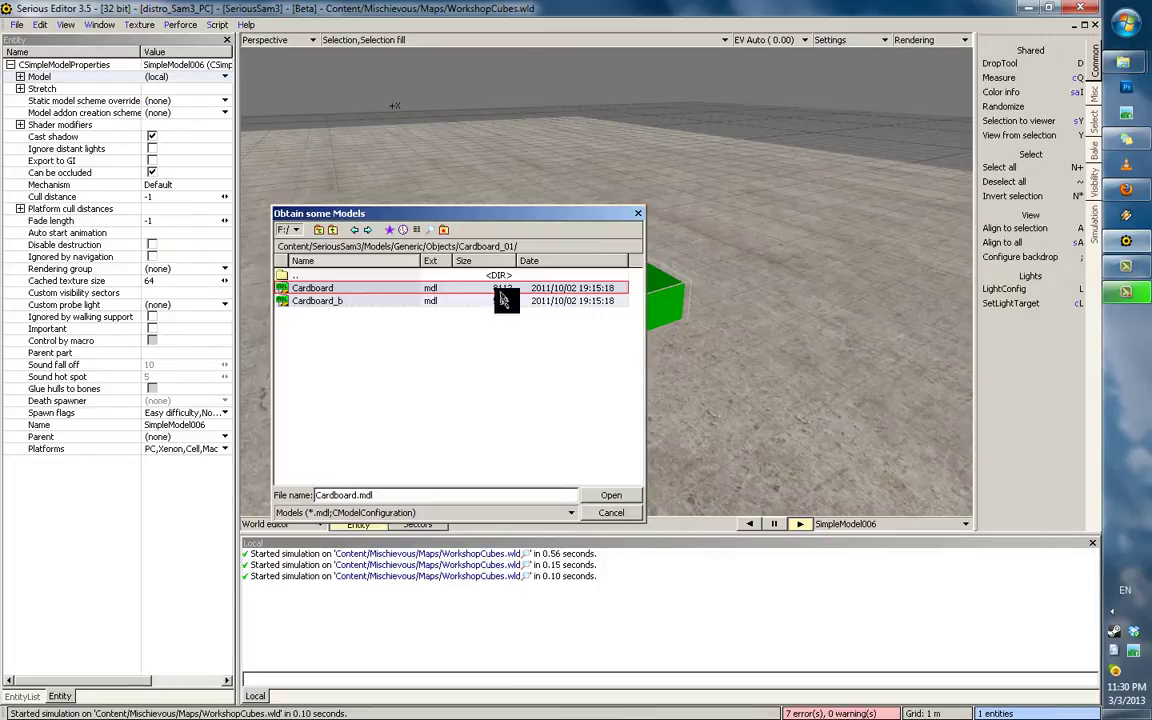
pyautogui.moveTo(368, 213); pyautogui.dragTo(483, 206)
pyautogui.click(465, 268)
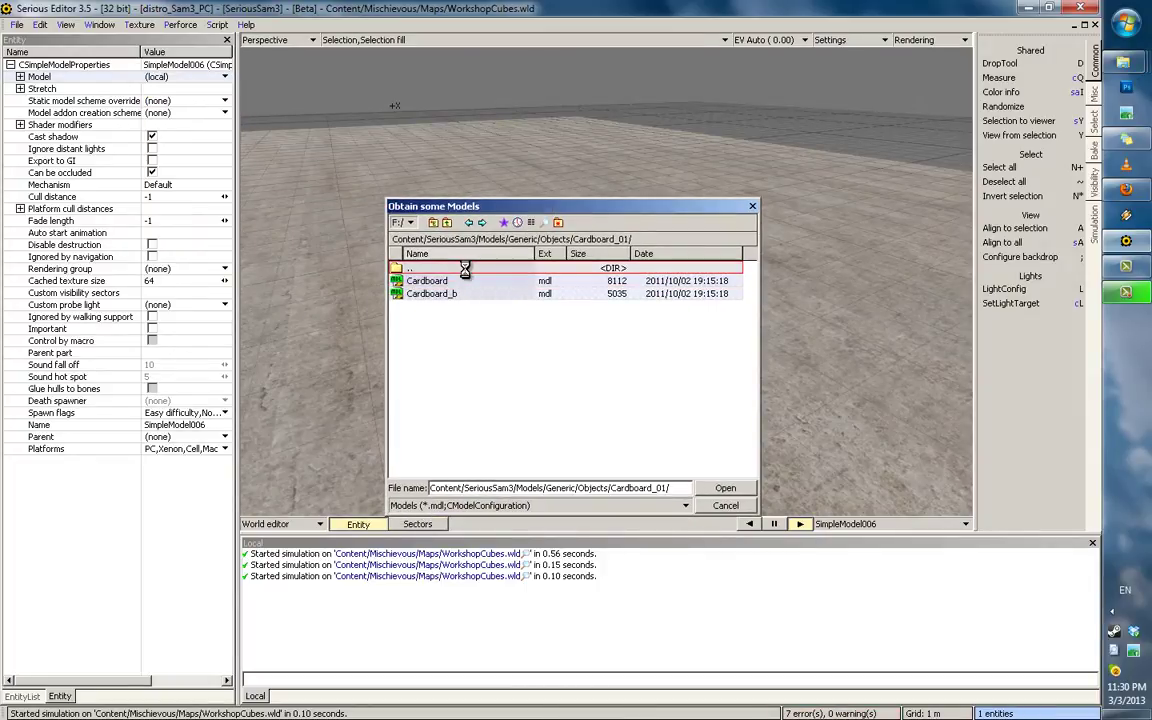
pyautogui.doubleClick(465, 269)
pyautogui.doubleClick(466, 269)
pyautogui.doubleClick(467, 270)
pyautogui.doubleClick(467, 270)
pyautogui.doubleClick(467, 270)
pyautogui.doubleClick(466, 270)
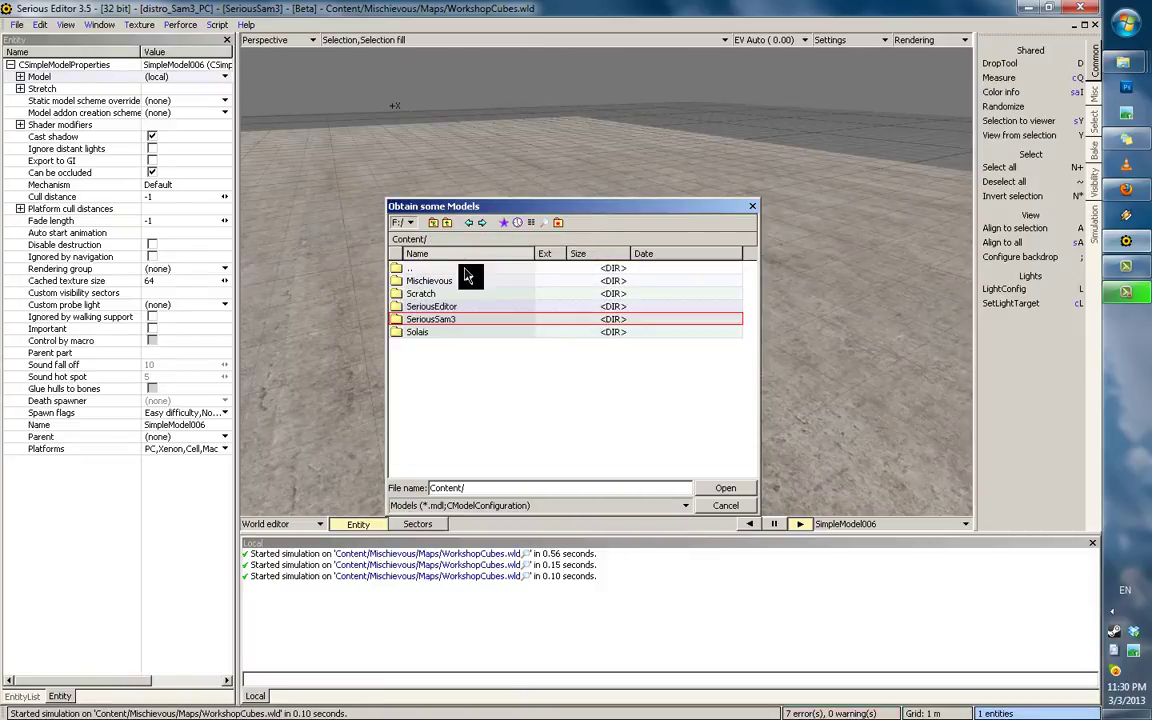
# Go up one more level from Content to the root folder of the model file selection
pyautogui.moveTo(560, 204); pyautogui.dragTo(600, 181)
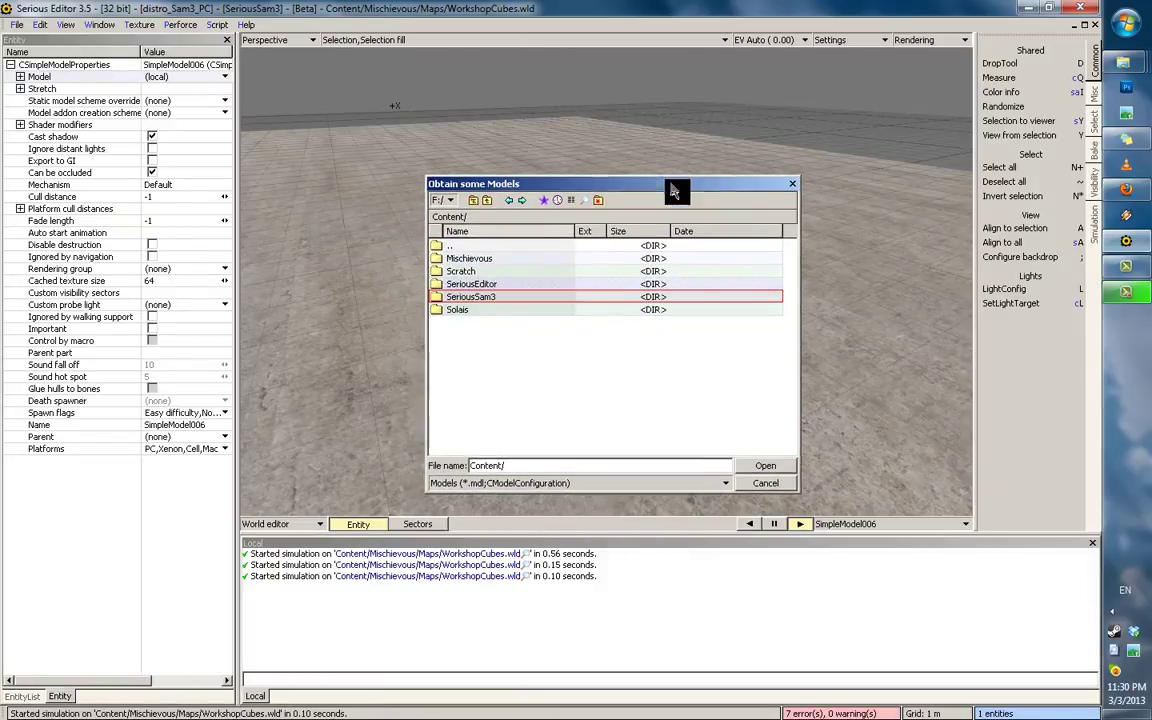
pyautogui.click(495, 285)
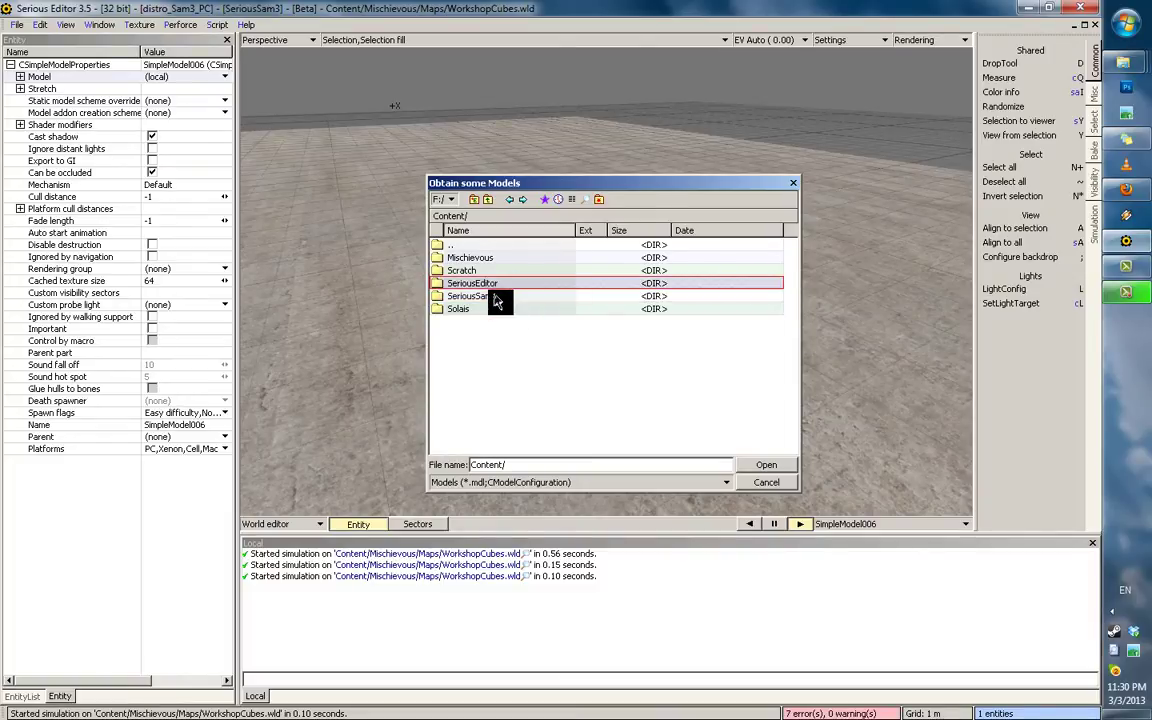
pyautogui.doubleClick(494, 244)
pyautogui.moveTo(530, 168); pyautogui.dragTo(572, 161)
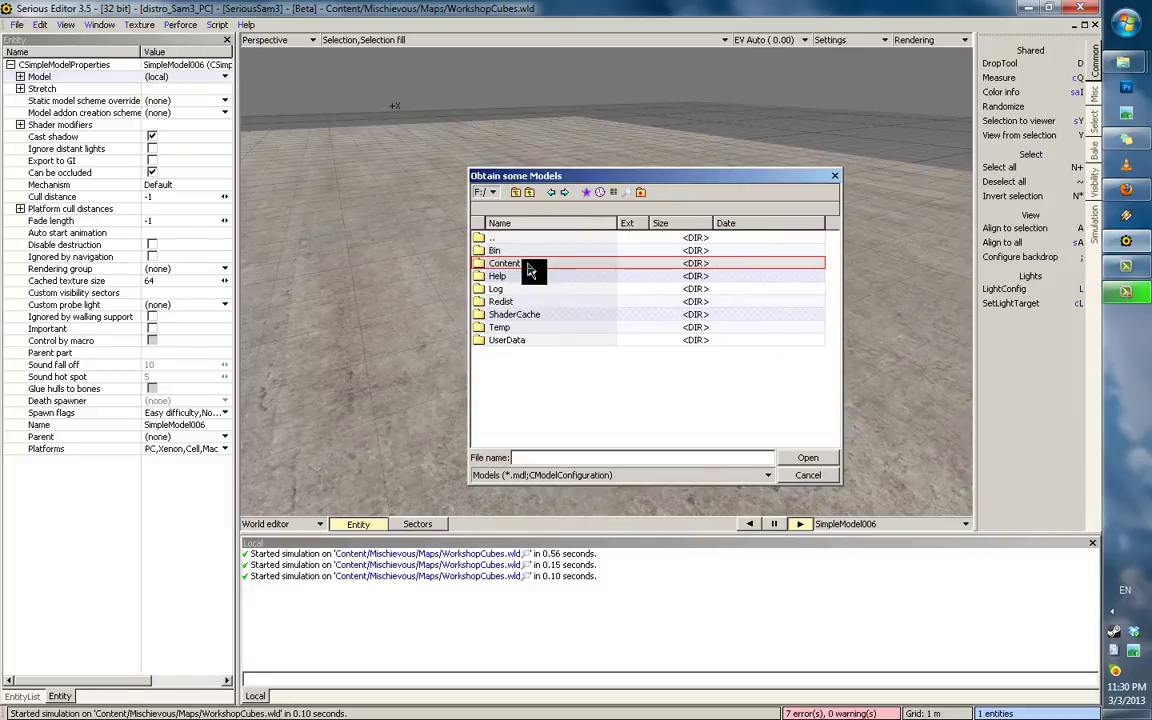
# Open the Content/SeriousSam3/Models folder in the model file selection
pyautogui.click(529, 288)
pyautogui.click(561, 265)
pyautogui.doubleClick(561, 266)
pyautogui.click(533, 290)
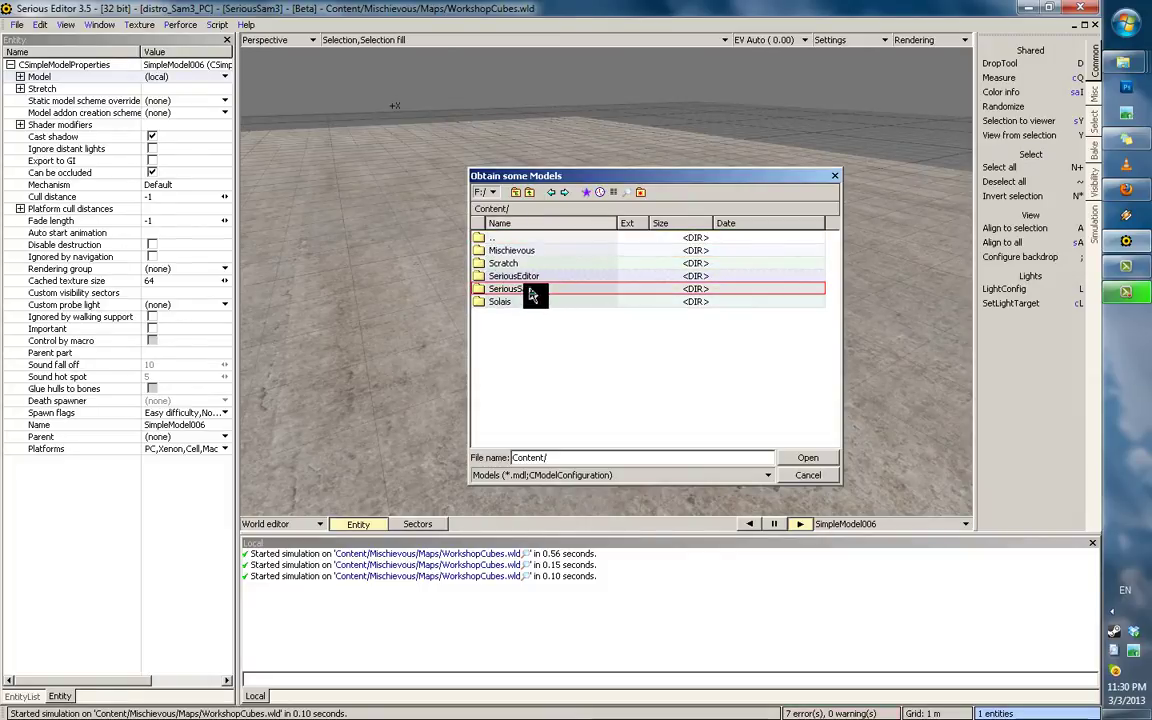
pyautogui.doubleClick(533, 290)
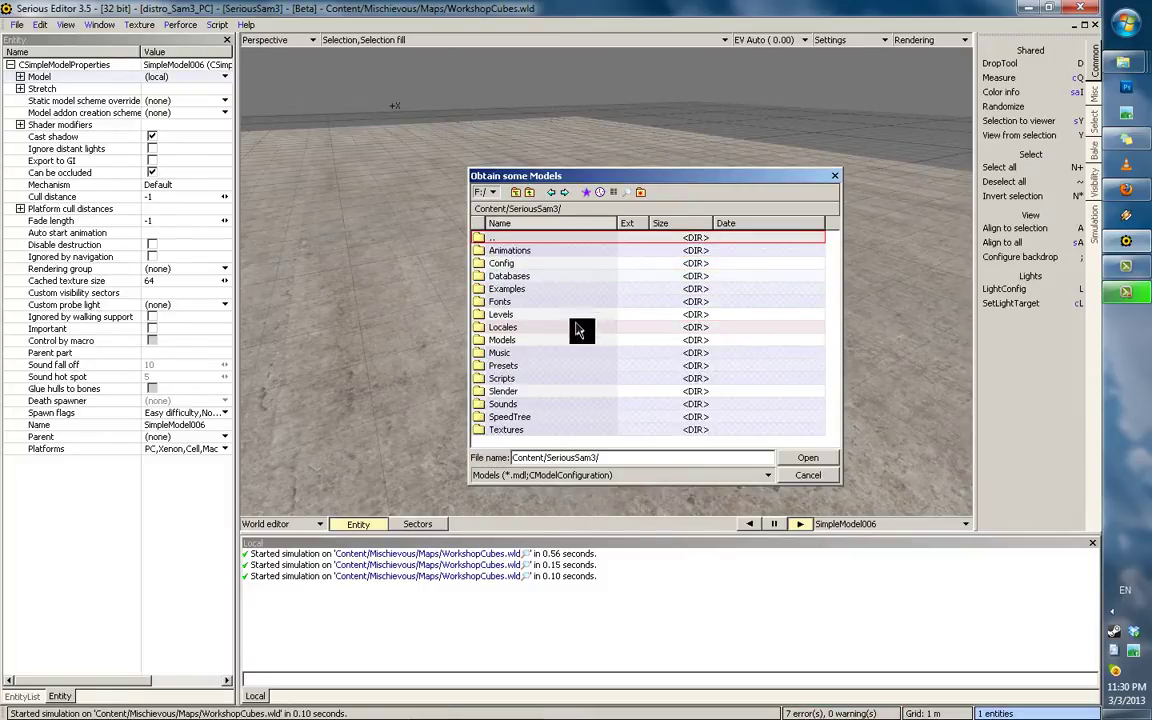
pyautogui.click(515, 341)
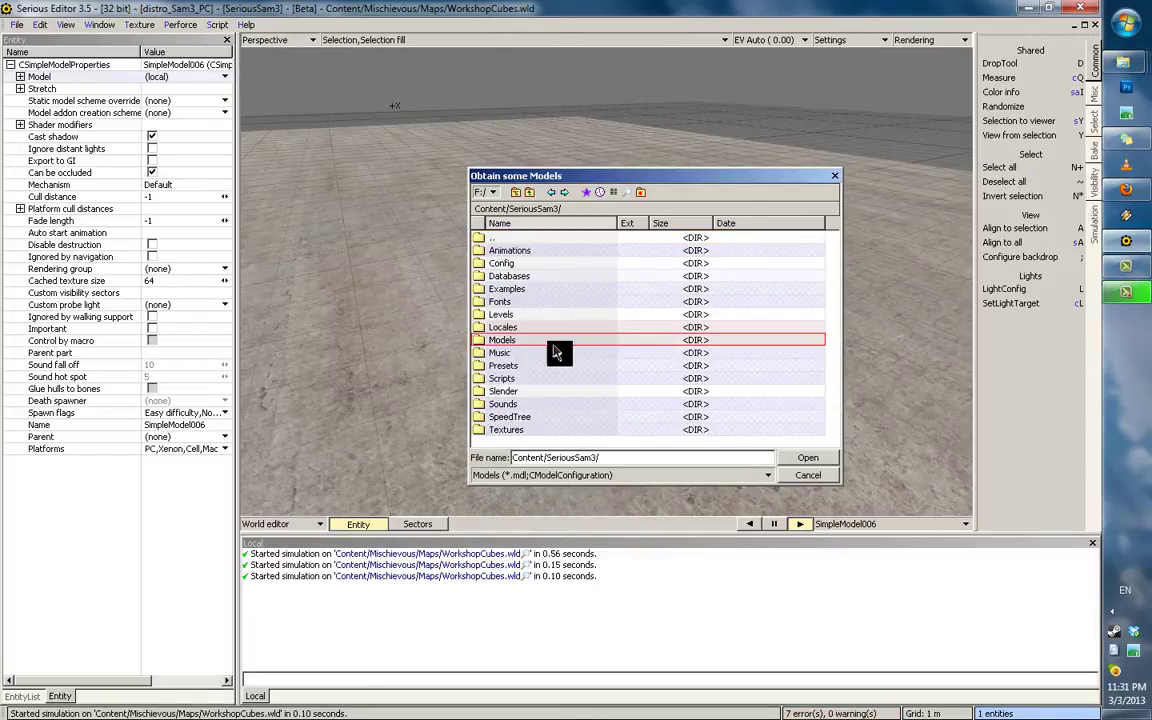
pyautogui.doubleClick(520, 342)
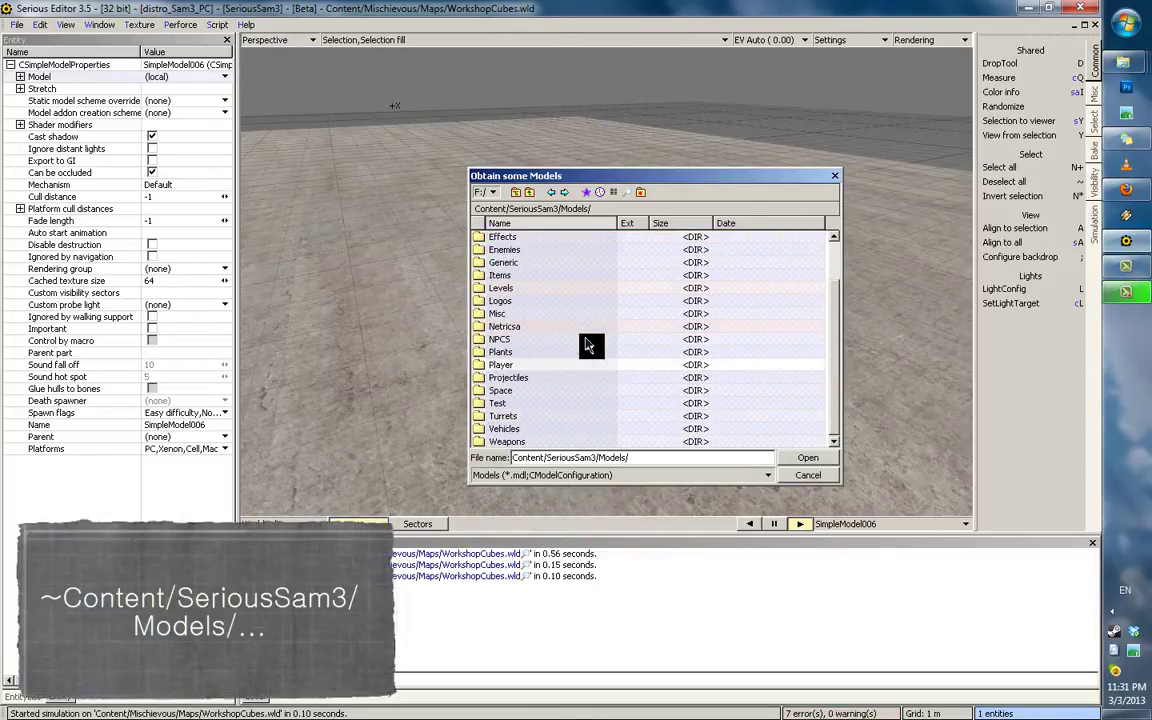
# Look through the model category folders and open Generic/Objects
pyautogui.scroll(2, 565, 358)
pyautogui.scroll(-2, 565, 358)
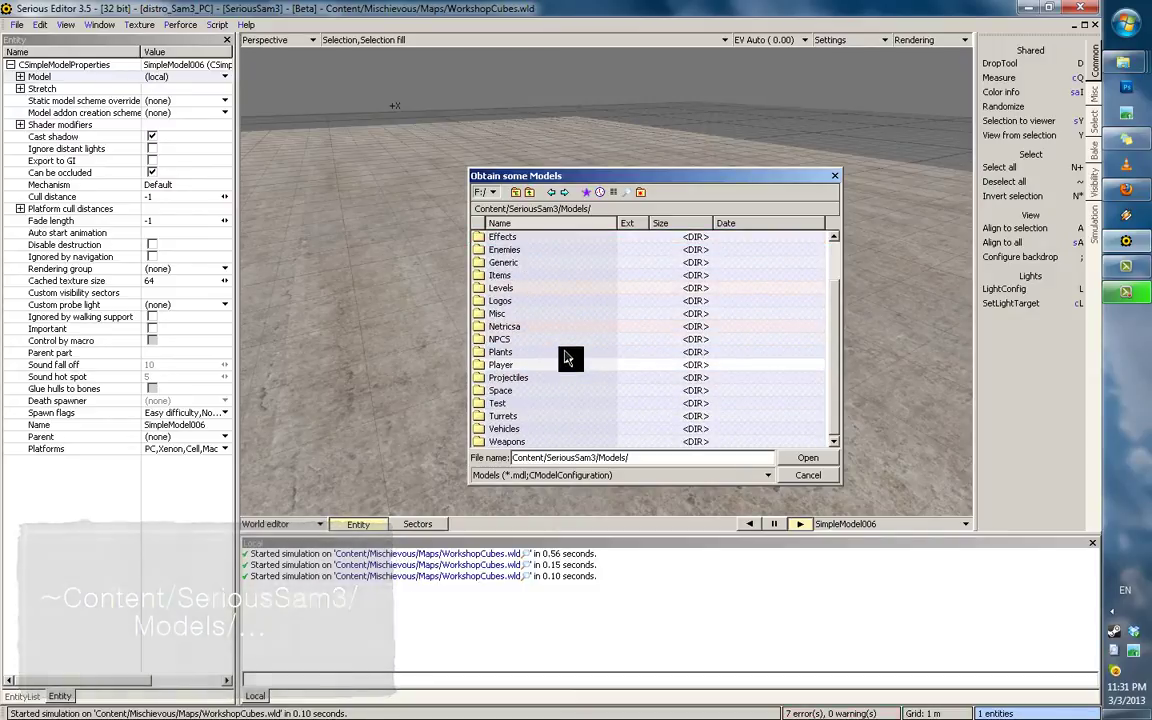
pyautogui.scroll(2, 565, 358)
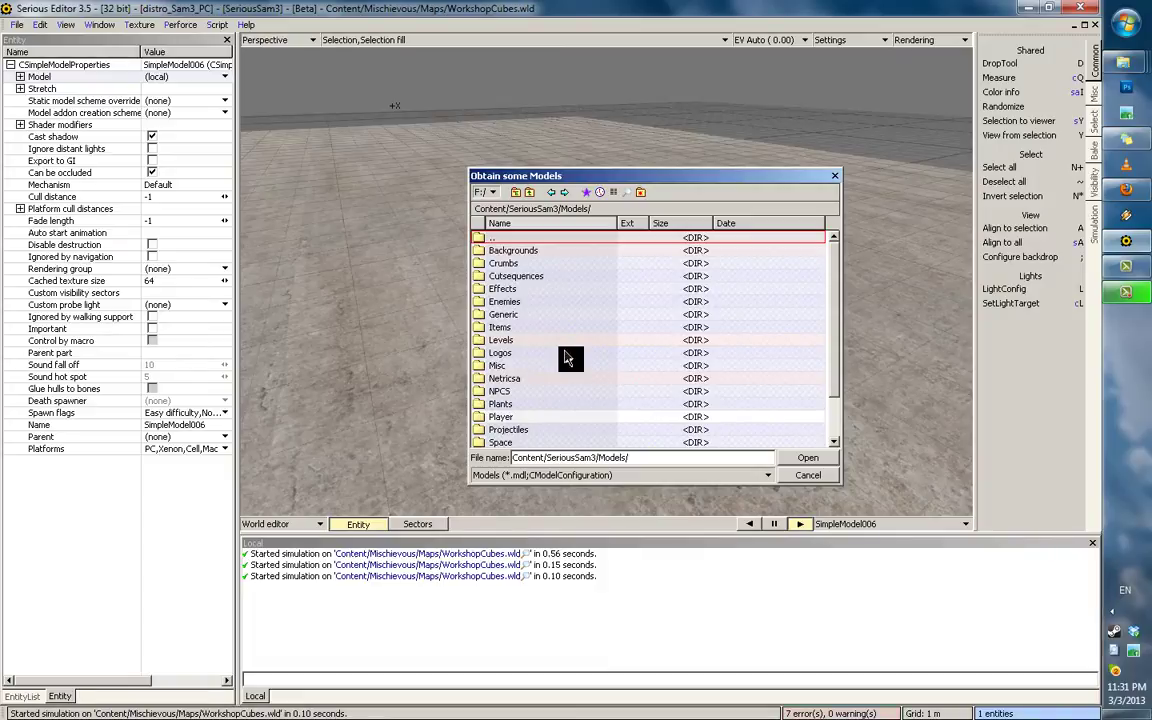
pyautogui.scroll(-2, 565, 358)
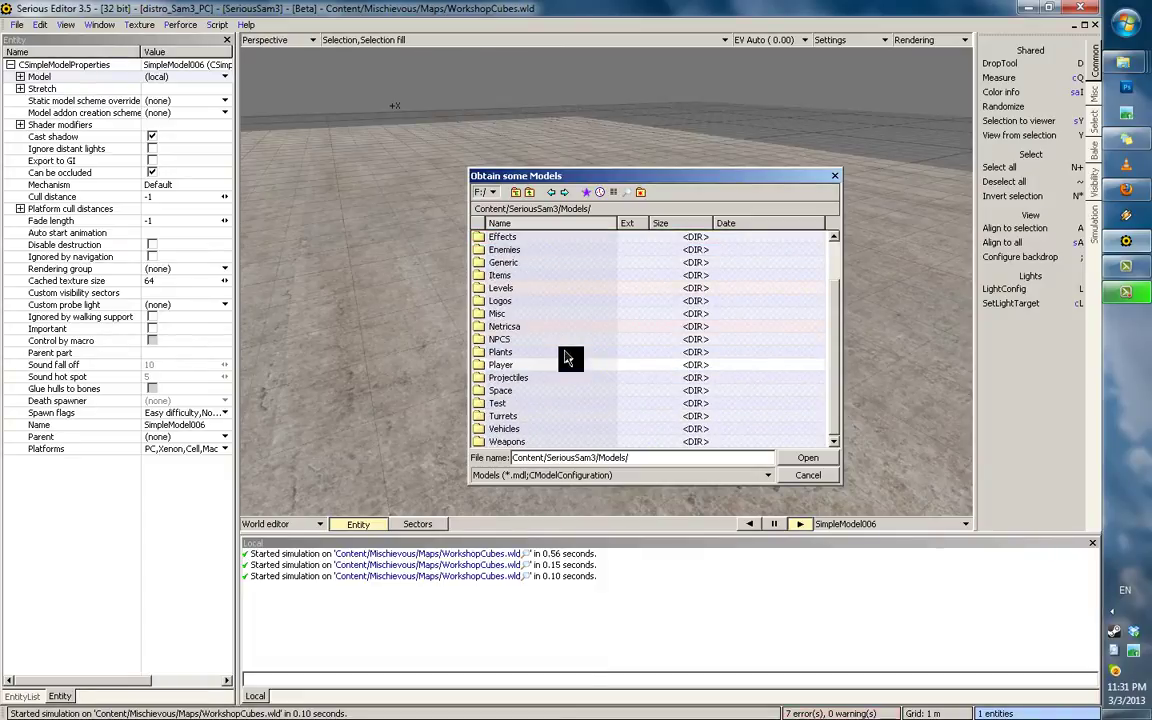
pyautogui.scroll(2, 556, 385)
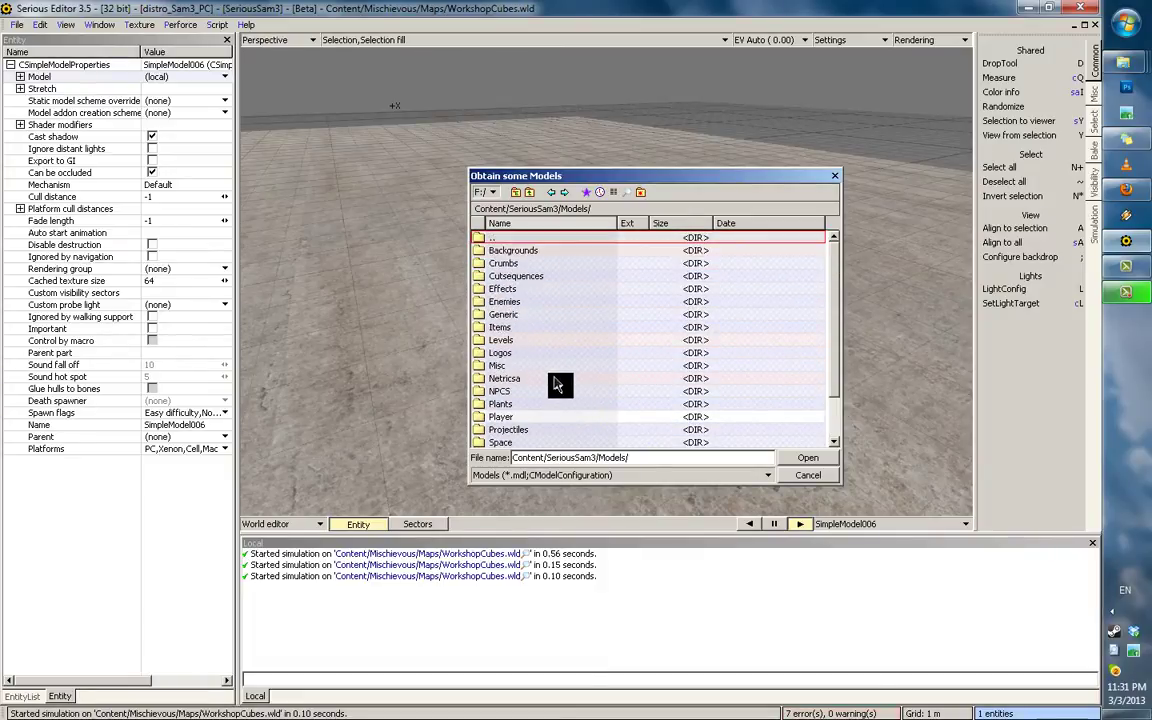
pyautogui.click(524, 316)
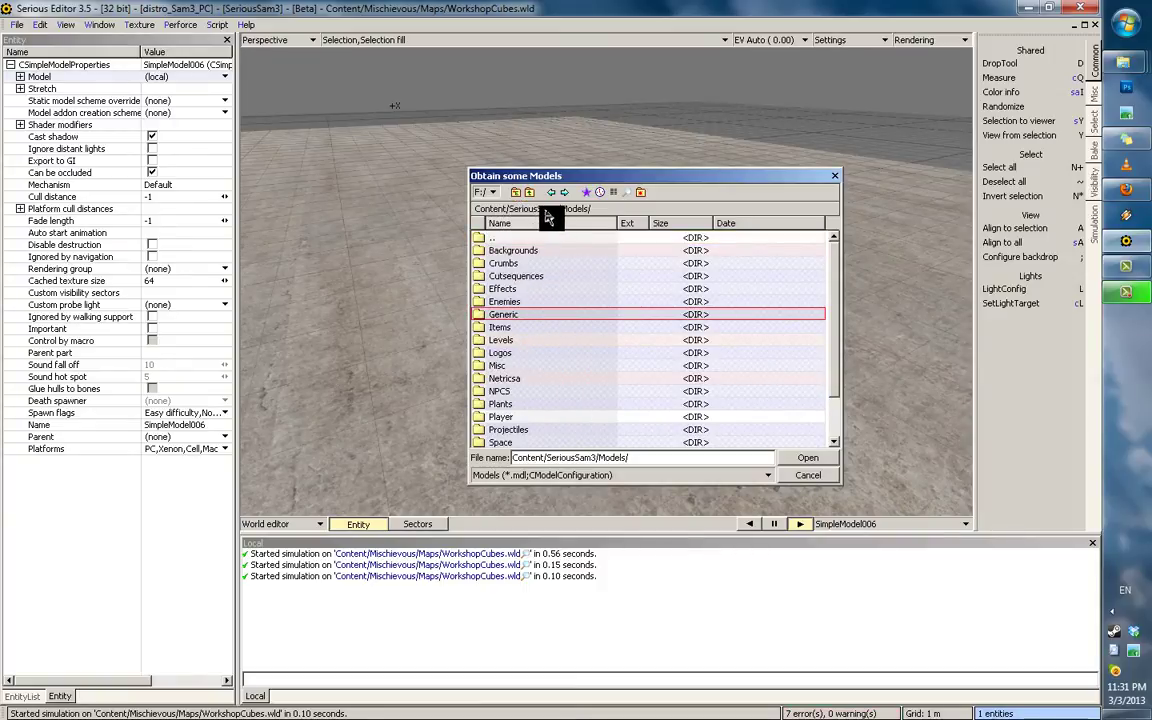
pyautogui.doubleClick(515, 314)
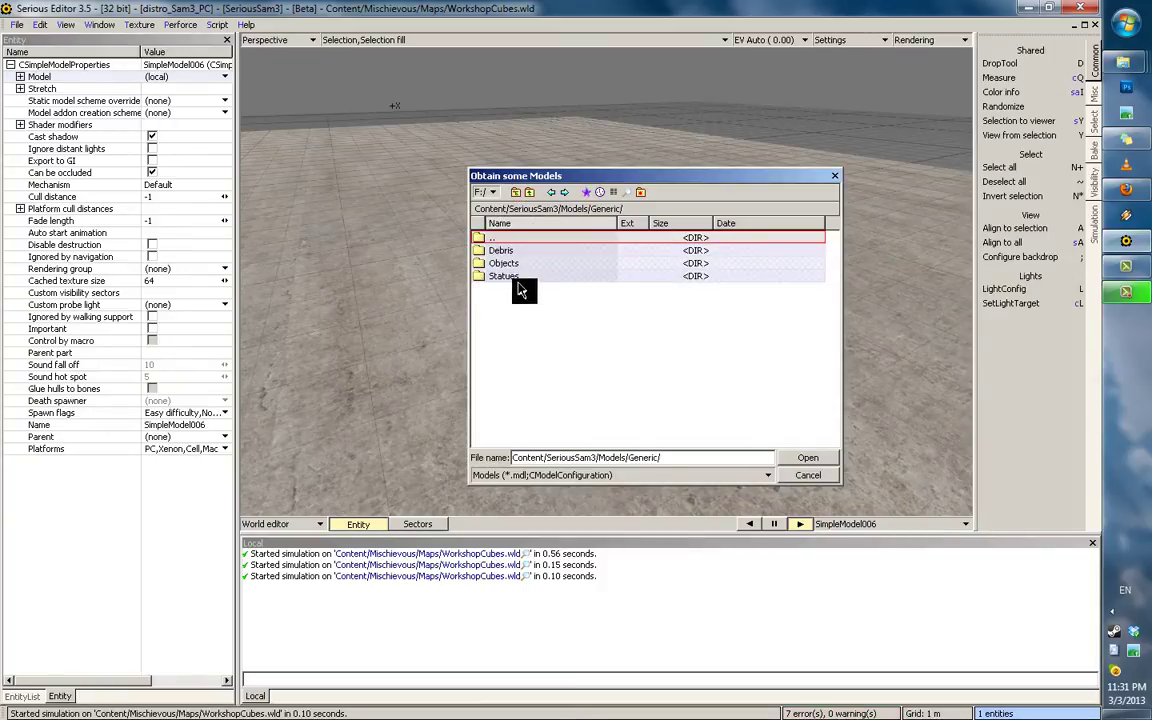
pyautogui.doubleClick(506, 263)
# Browse the object folders in Generic/Objects for a suitable fence model
pyautogui.scroll(-8, 540, 303)
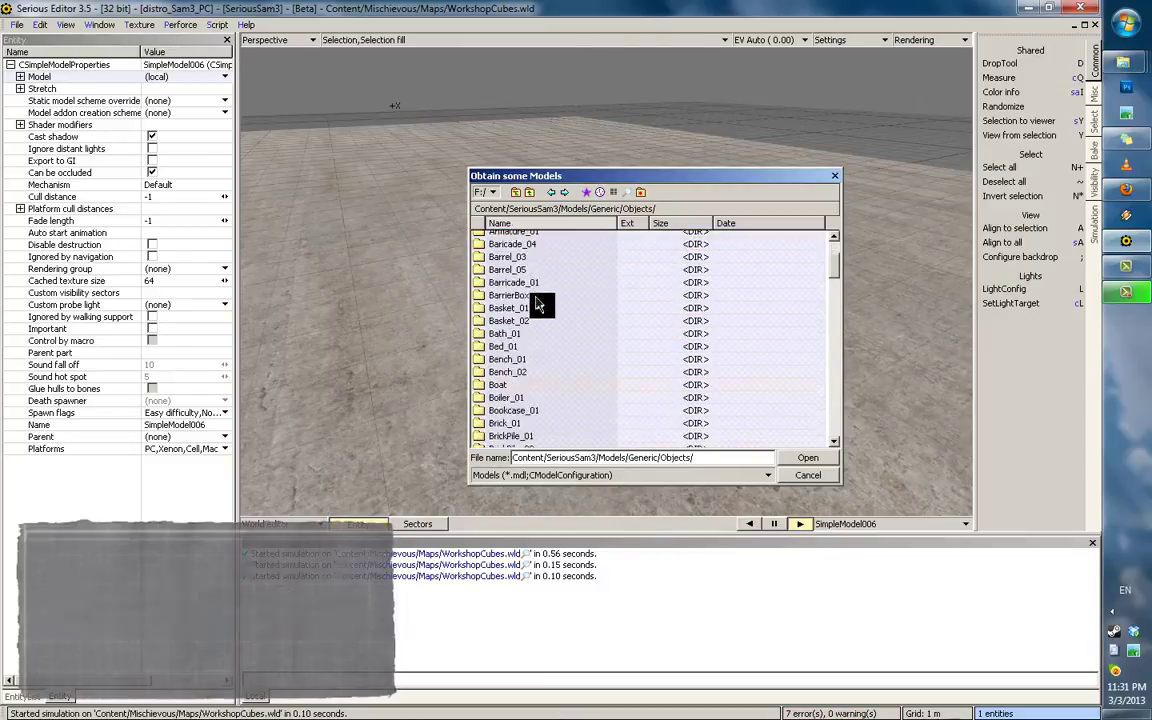
pyautogui.scroll(-20, 537, 303)
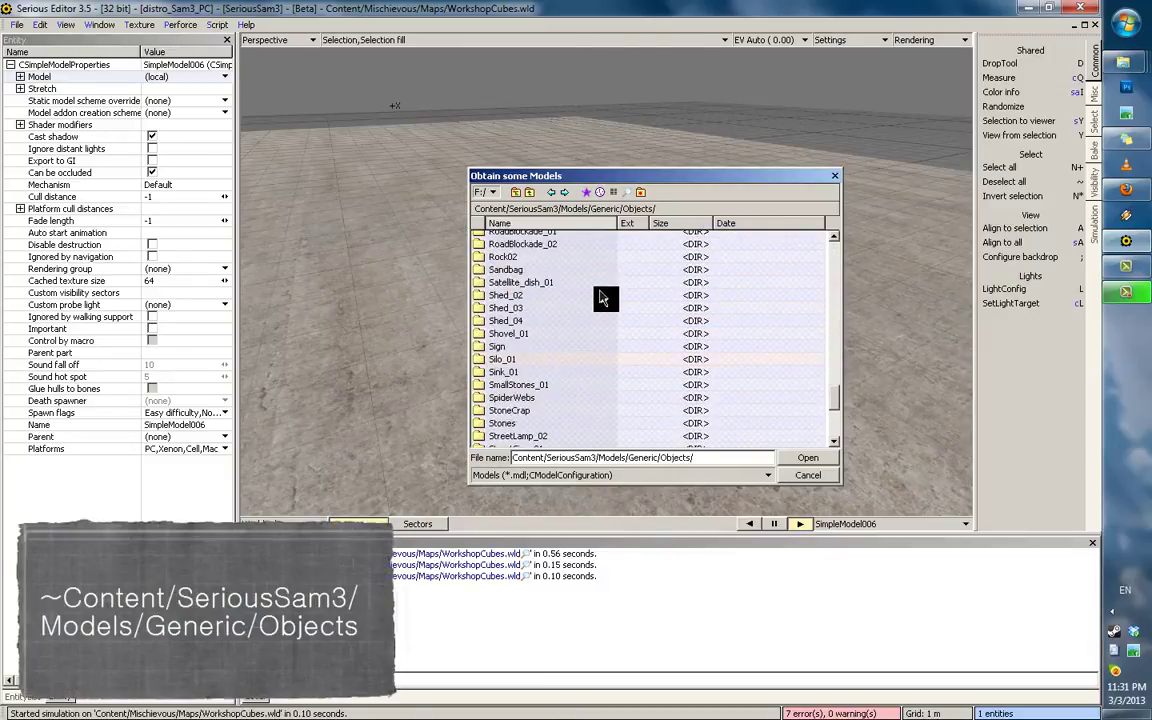
pyautogui.scroll(12, 552, 430)
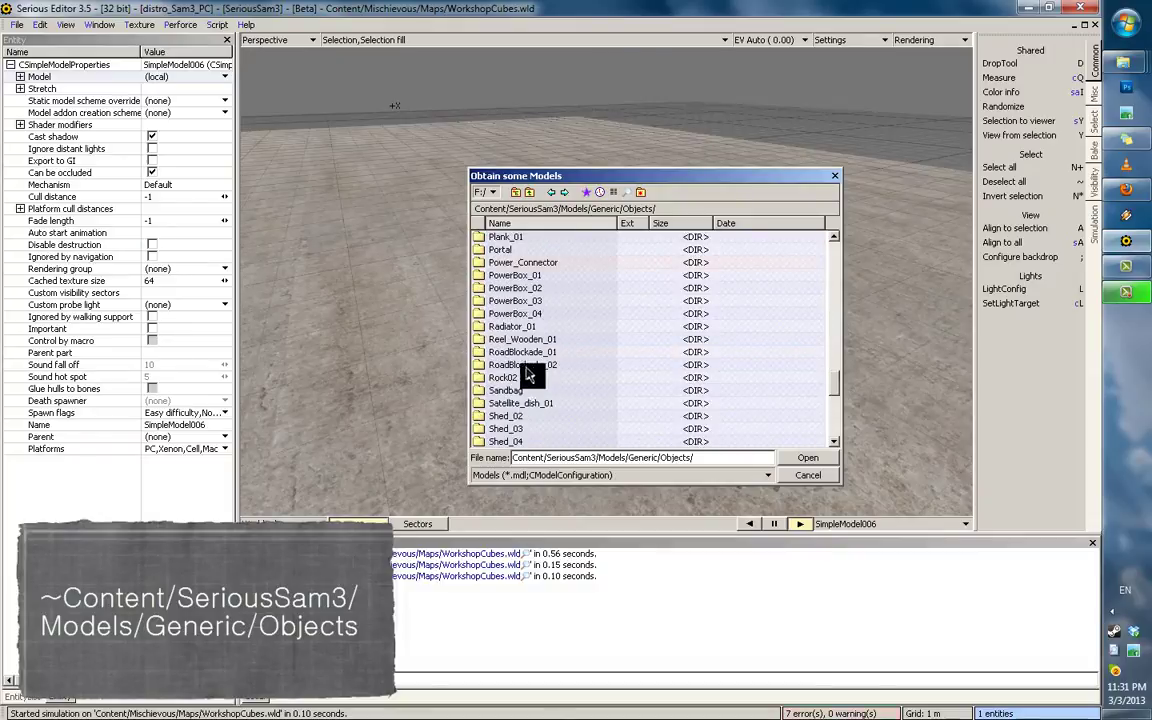
pyautogui.scroll(3, 550, 393)
pyautogui.click(527, 380)
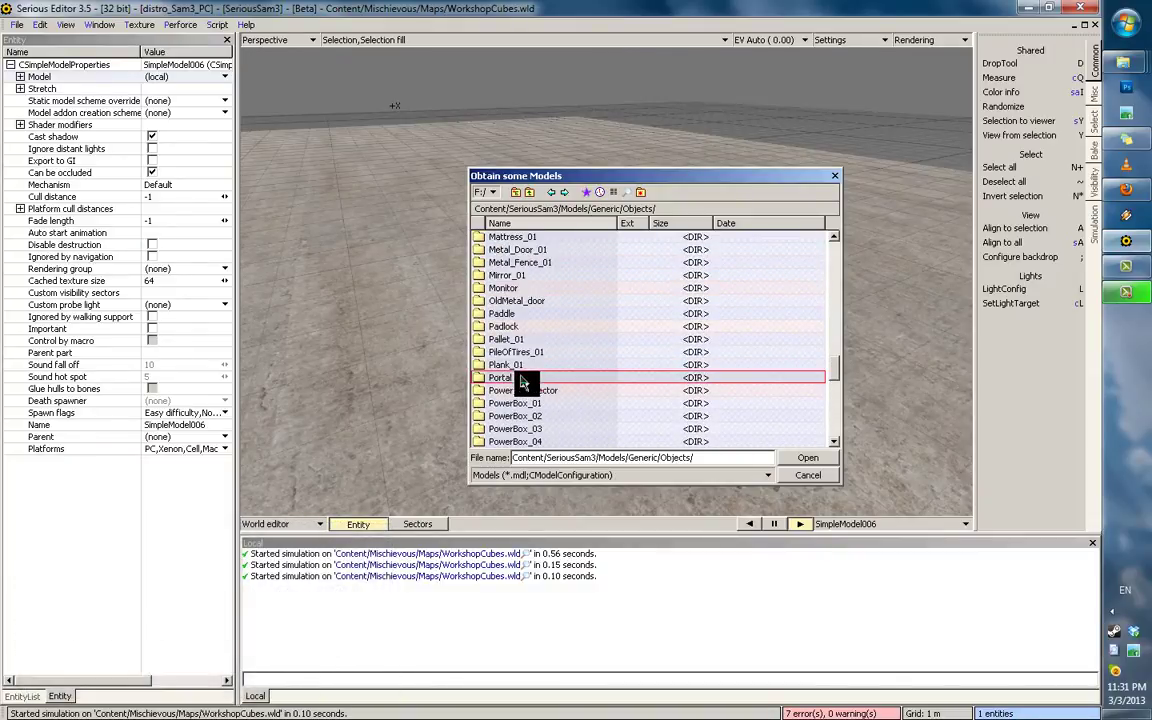
pyautogui.scroll(2, 537, 381)
pyautogui.scroll(5, 535, 378)
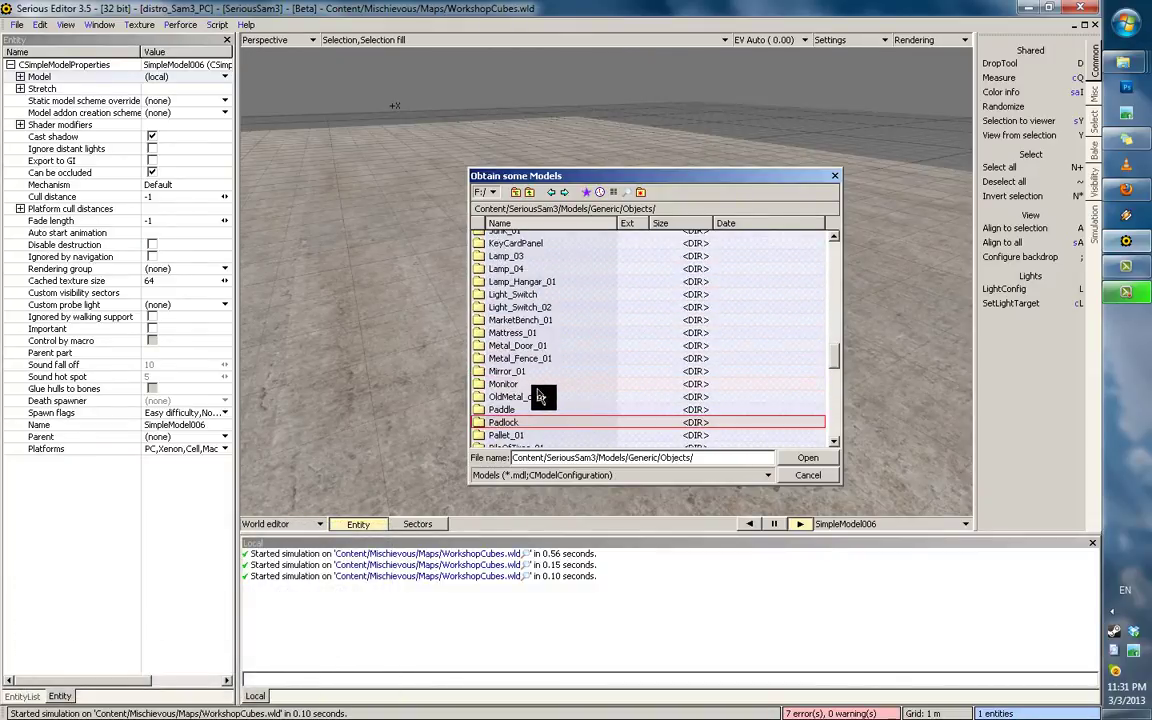
pyautogui.click(545, 385)
pyautogui.scroll(3, 548, 380)
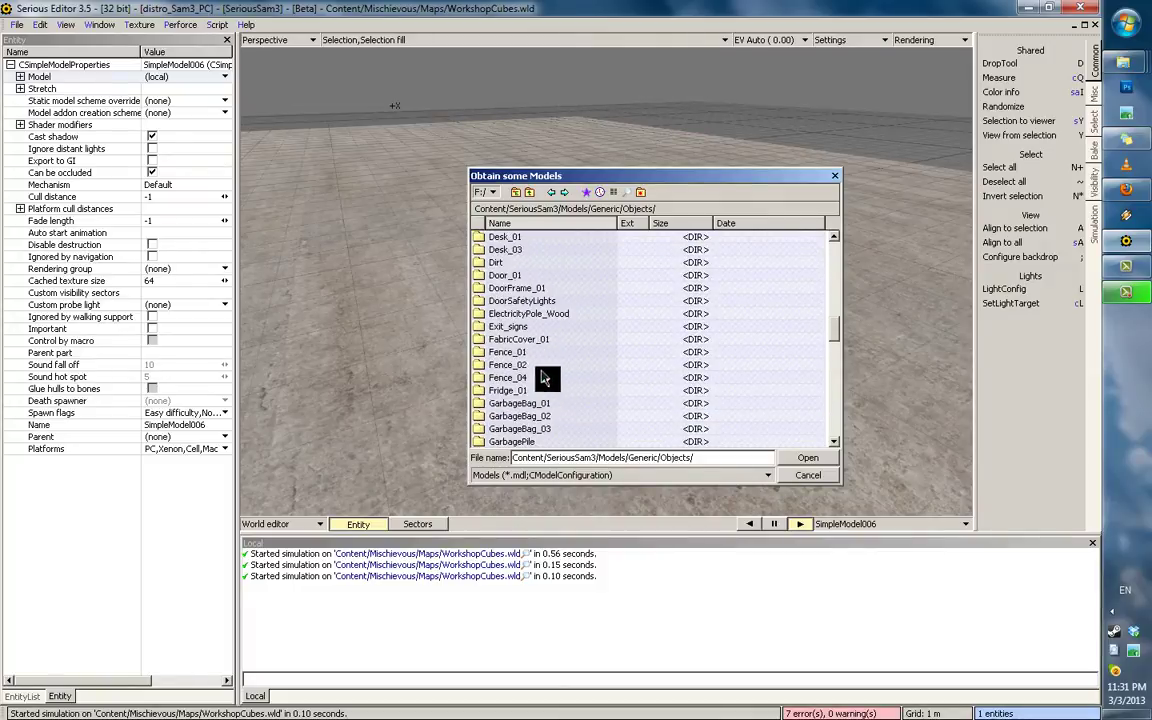
# Open the Fence_02 object folder
pyautogui.doubleClick(545, 368)
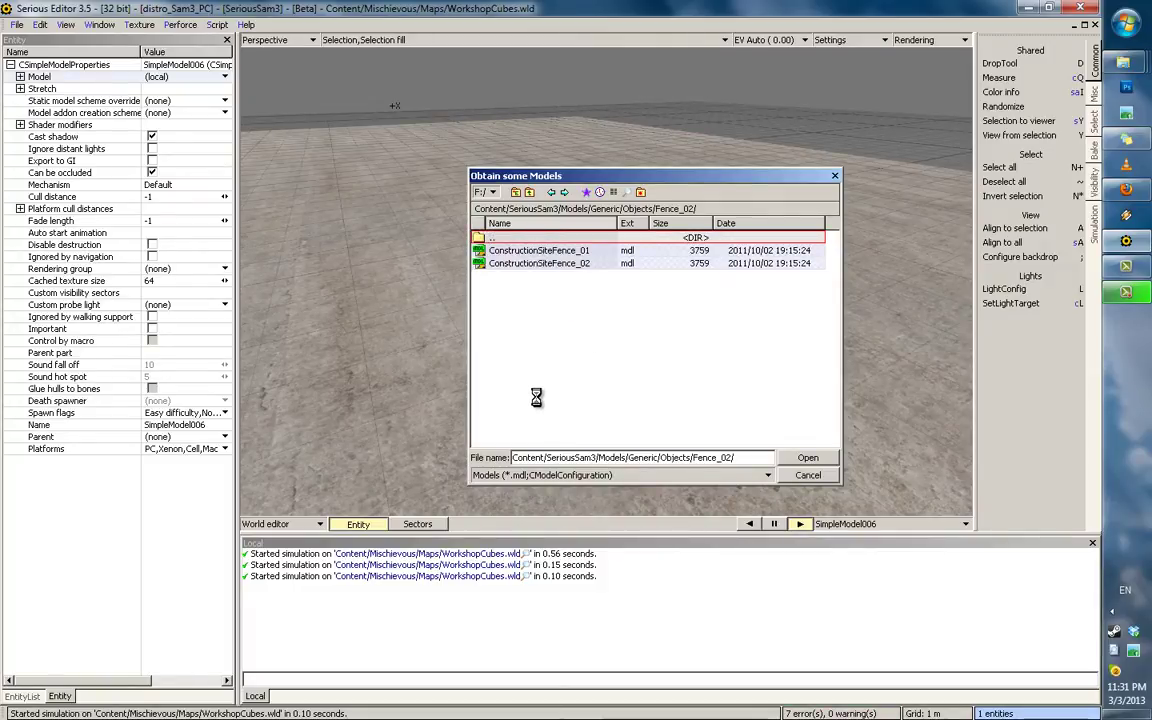
pyautogui.scroll(-2, 535, 408)
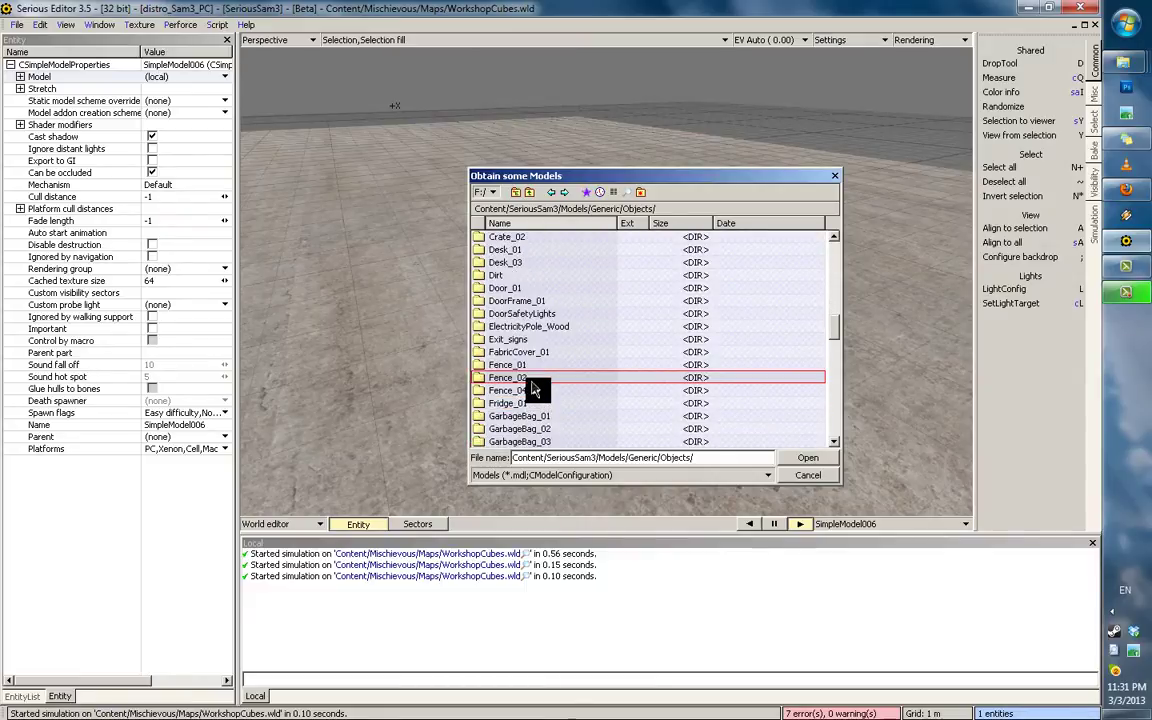
pyautogui.doubleClick(531, 380)
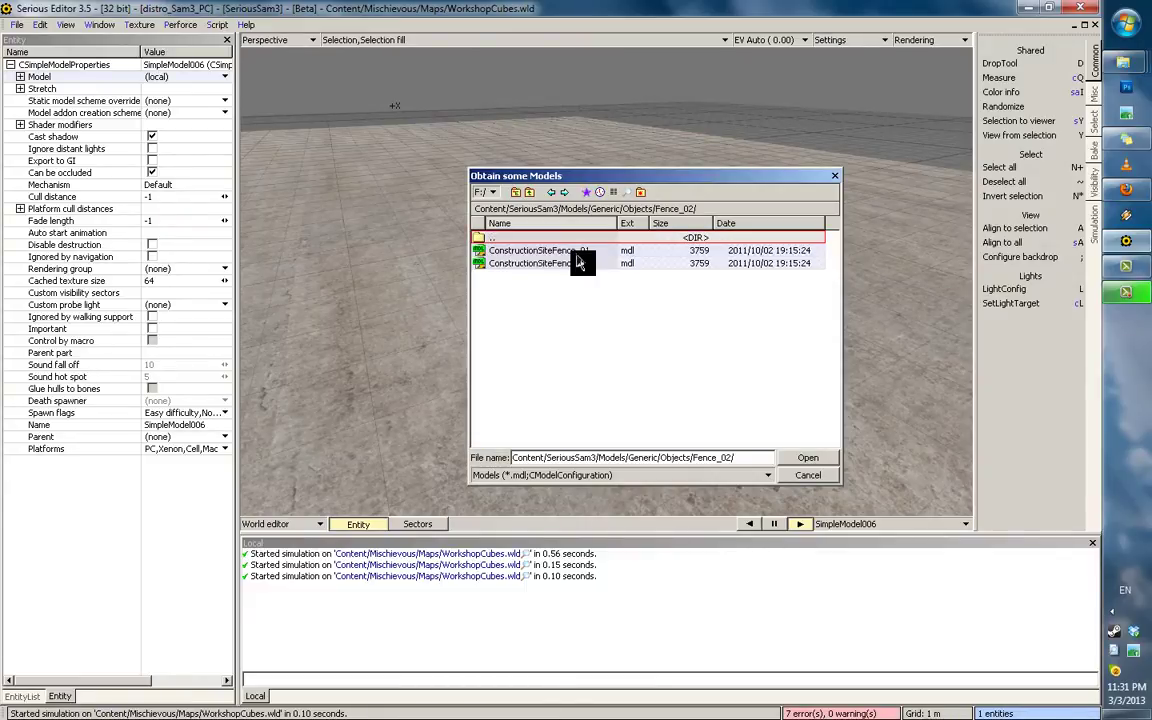
# Preview the ConstructionSiteFence_02 model
pyautogui.click(577, 266)
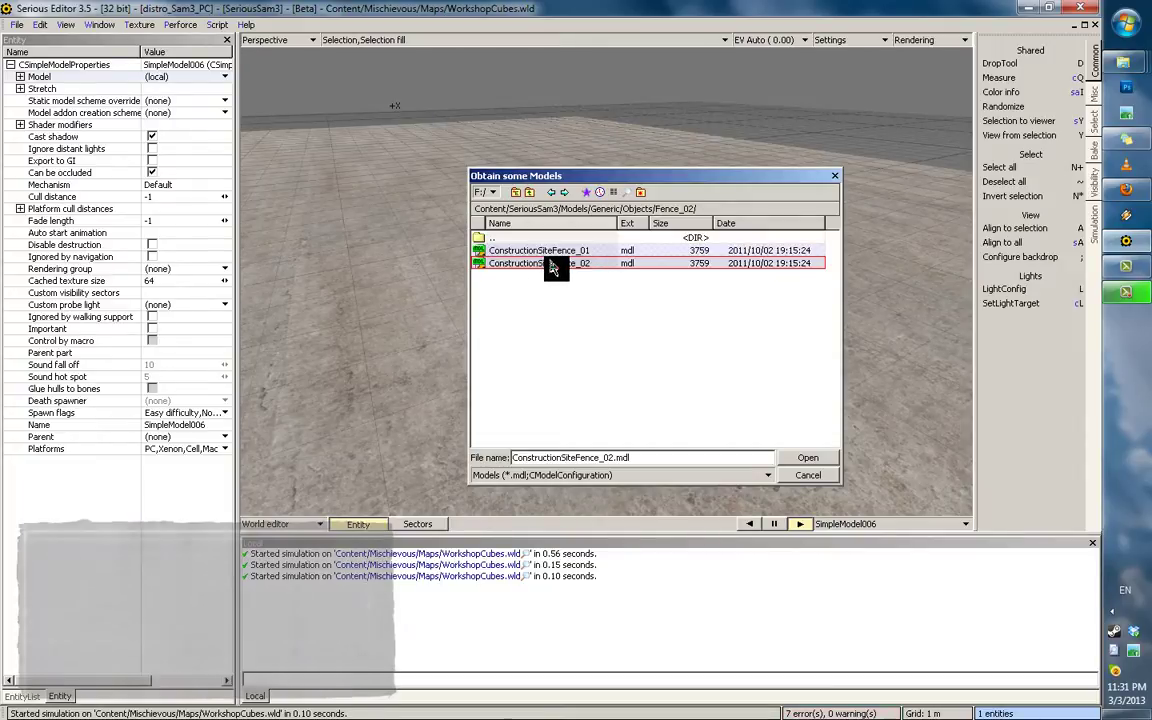
pyautogui.press('F3')
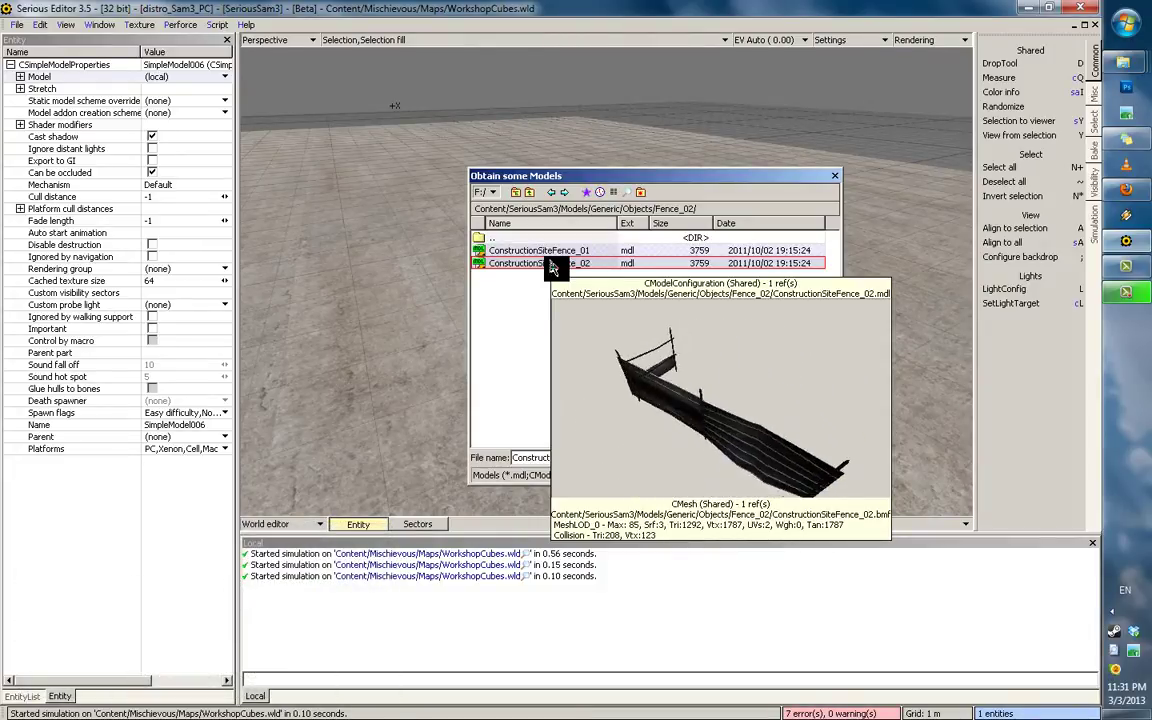
pyautogui.press('F3')
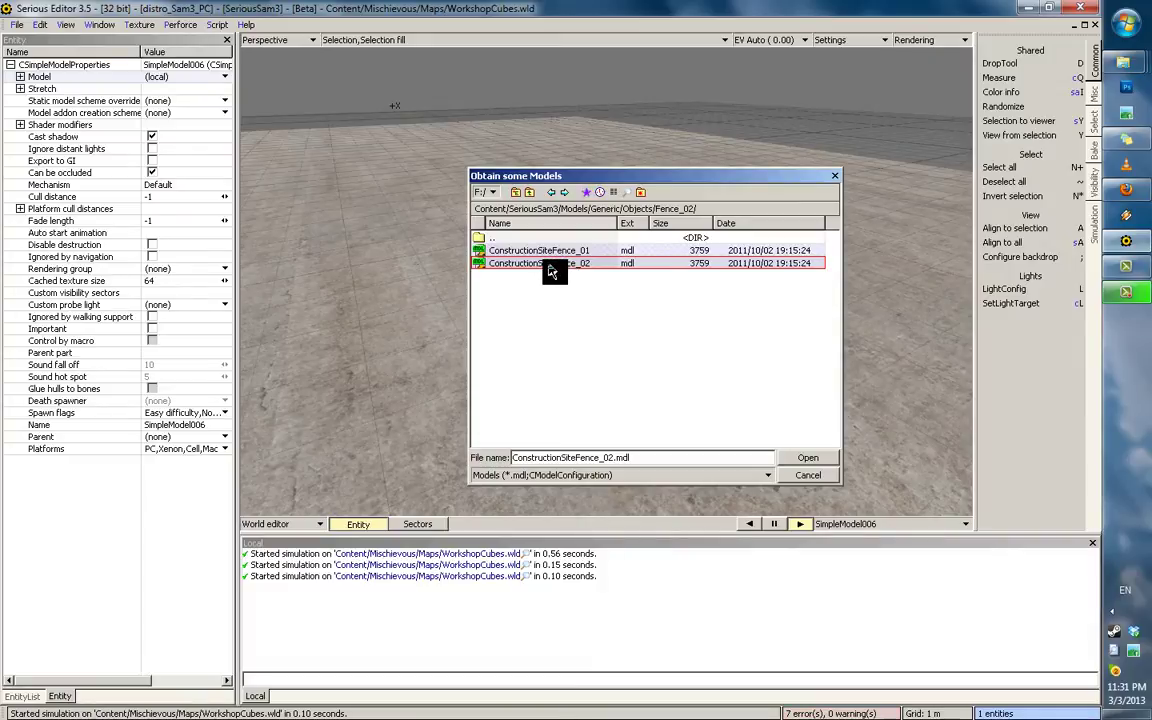
# Assign ConstructionSiteFence_01.mdl as the entity's model
pyautogui.moveTo(553, 258)
pyautogui.click(530, 251)
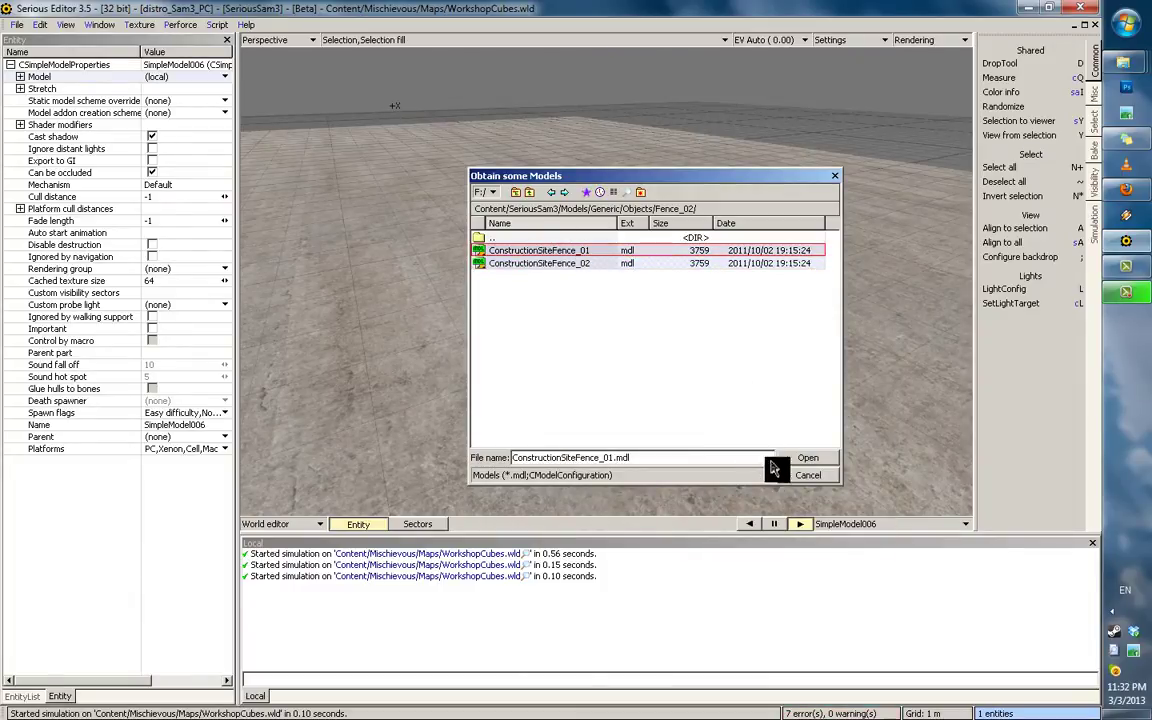
pyautogui.doubleClick(528, 250)
# Move the fence section onto the floor beside the stacked crates, in line with the end of the existing corrugated fence
pyautogui.moveTo(658, 264); pyautogui.dragTo(315, 371, button='middle')
pyautogui.moveTo(316, 372); pyautogui.dragTo(653, 265, button='right')
pyautogui.press('d')
pyautogui.moveTo(671, 311); pyautogui.dragTo(652, 290)
pyautogui.moveTo(652, 290); pyautogui.dragTo(655, 416, button='right')
pyautogui.moveTo(655, 416); pyautogui.dragTo(678, 470)
pyautogui.moveTo(681, 378); pyautogui.dragTo(648, 427)
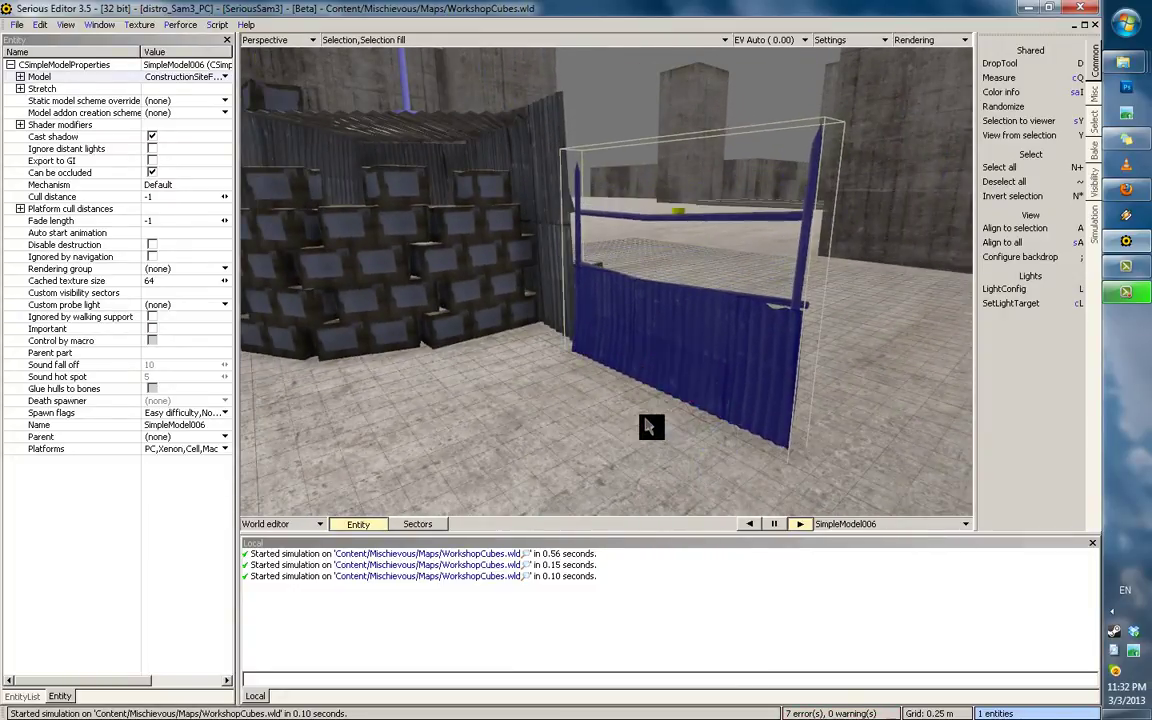
# Paste a copy of the fence section and assign ConstructionSiteFence_02.mdl as its model
pyautogui.moveTo(653, 419); pyautogui.dragTo(715, 347, button='right')
pyautogui.hotkey('ctrl', 'v')
pyautogui.click(181, 80)
pyautogui.click(188, 122)
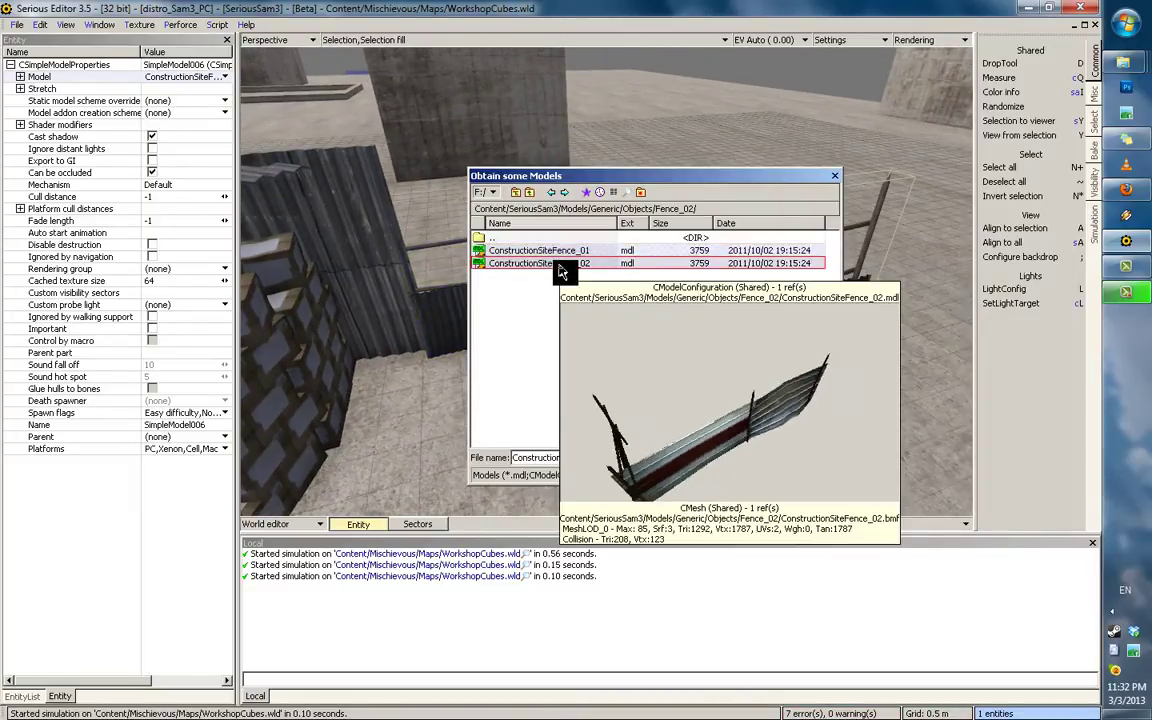
pyautogui.doubleClick(560, 268)
# Move the long fence section on the floor so it continues the short section and encloses the area in front of the crates
pyautogui.moveTo(700, 285); pyautogui.dragTo(705, 160, button='right')
pyautogui.moveTo(864, 304); pyautogui.dragTo(848, 332)
pyautogui.moveTo(851, 338); pyautogui.dragTo(650, 268, button='right')
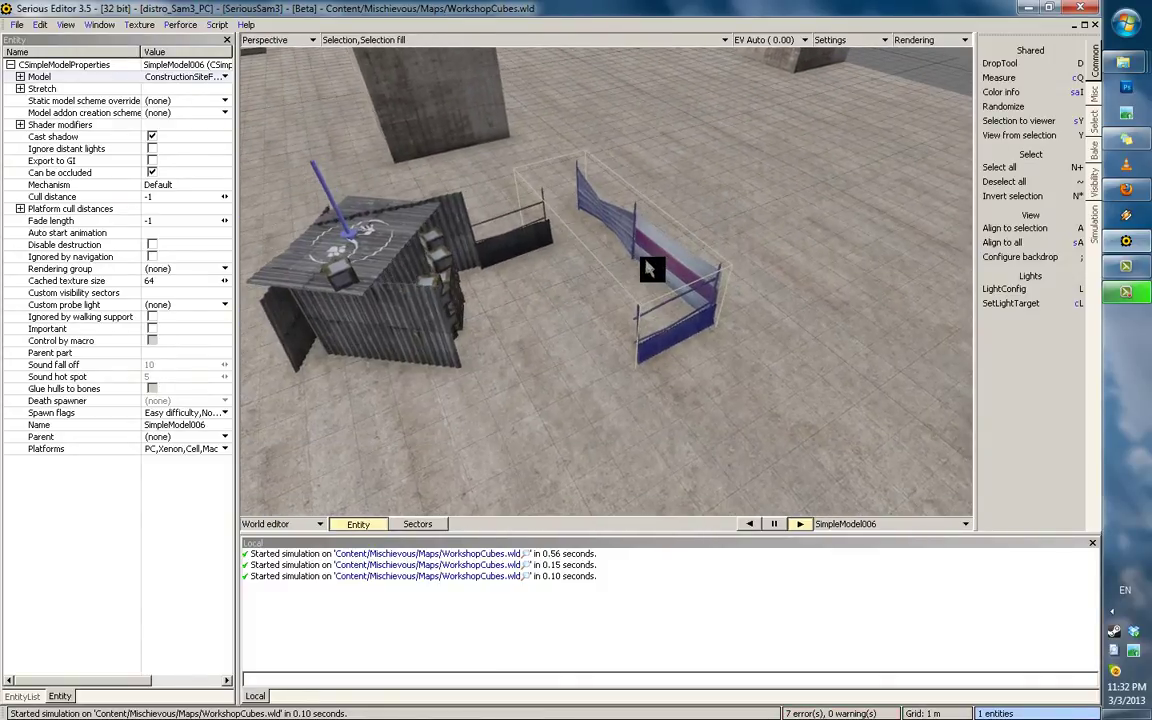
pyautogui.click(730, 188)
# Place a new simple model entity on the open floor beyond the fence and open the file browser for its model
pyautogui.moveTo(730, 188); pyautogui.dragTo(681, 395, button='right')
pyautogui.click(556, 334)
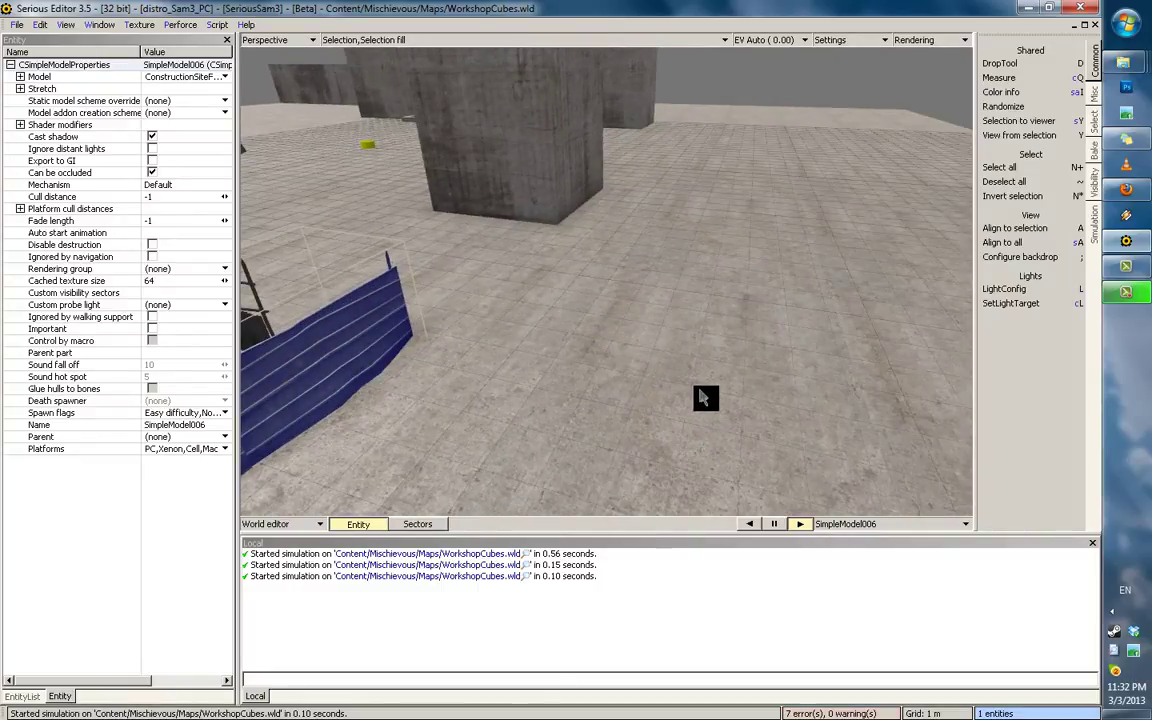
pyautogui.press('m')
pyautogui.click(170, 77)
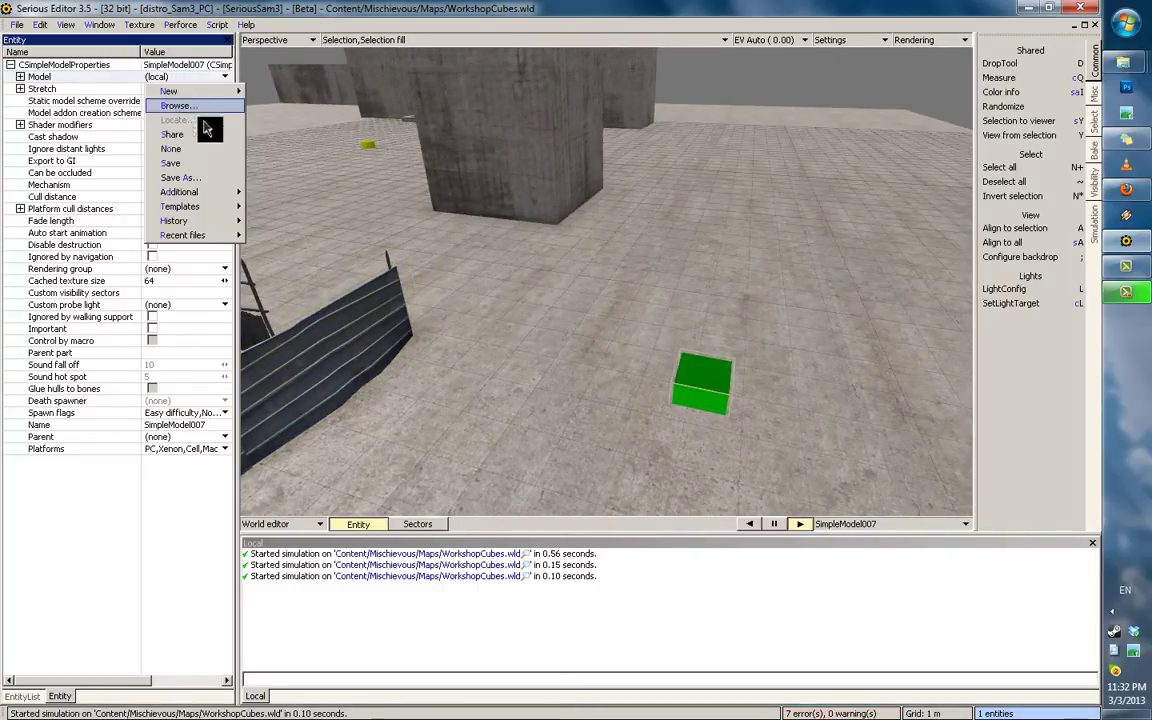
pyautogui.click(185, 107)
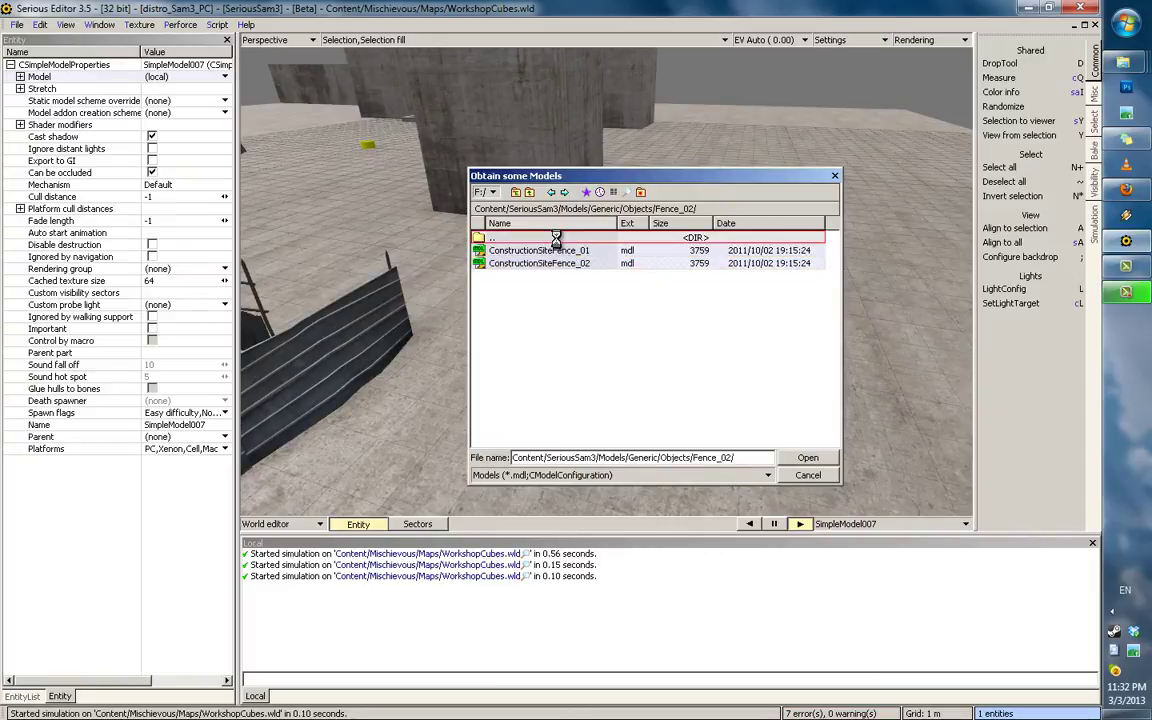
# Browse up to the disk root, then return to Content/SeriousSam3/Models/Generic/Objects/ through the favorite folders
pyautogui.doubleClick(580, 237)
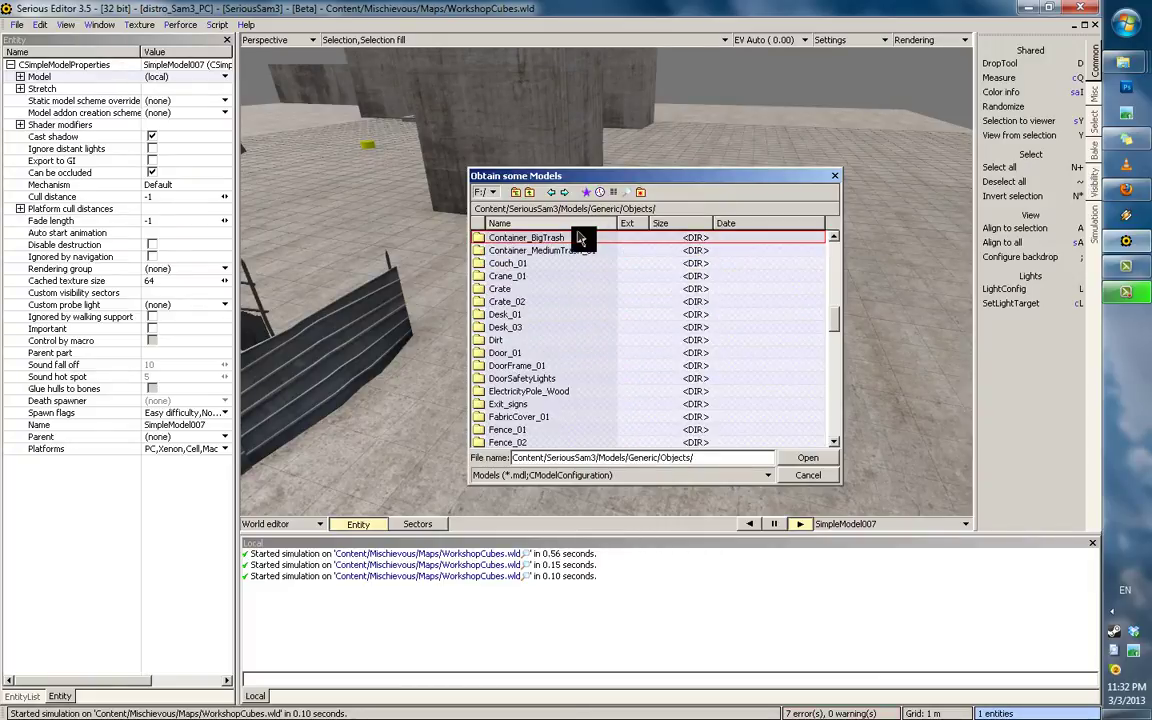
pyautogui.scroll(15, 549, 261)
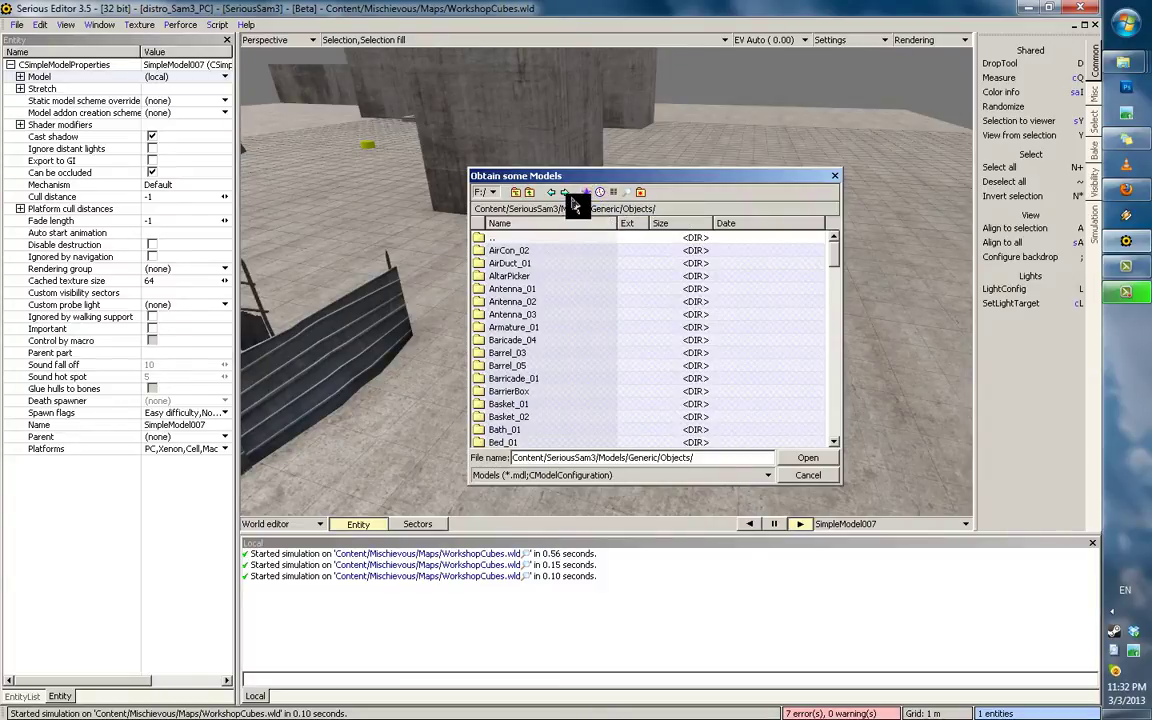
pyautogui.click(528, 195)
pyautogui.click(518, 196)
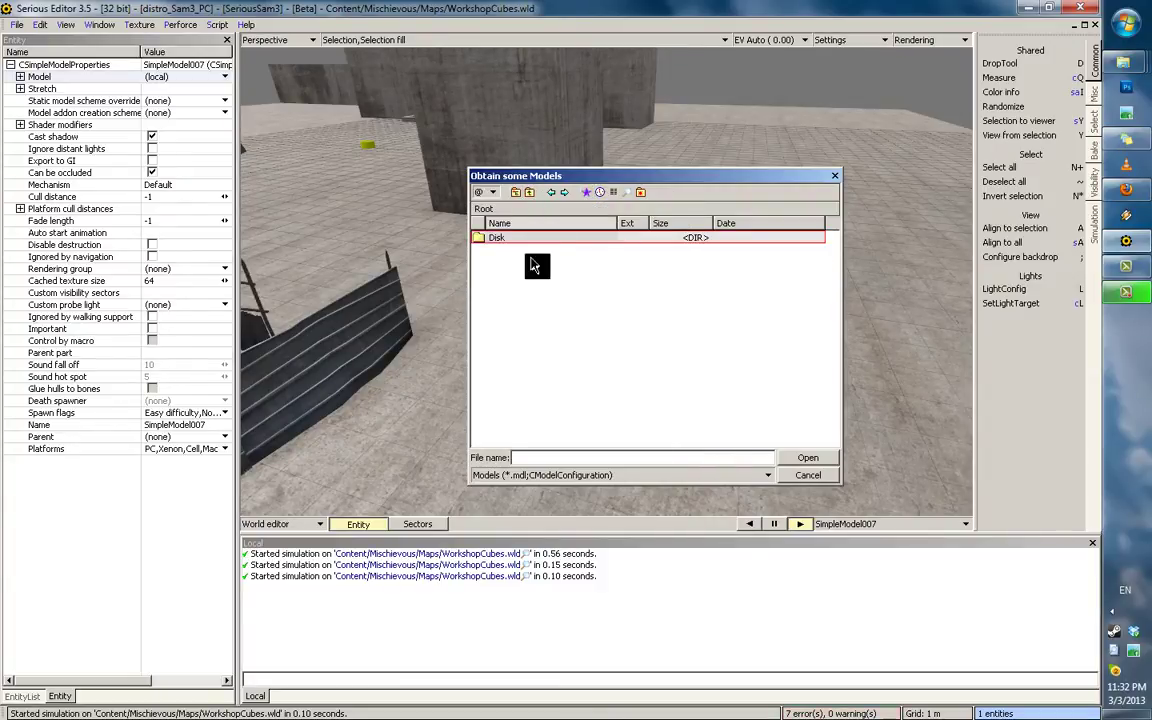
pyautogui.doubleClick(522, 241)
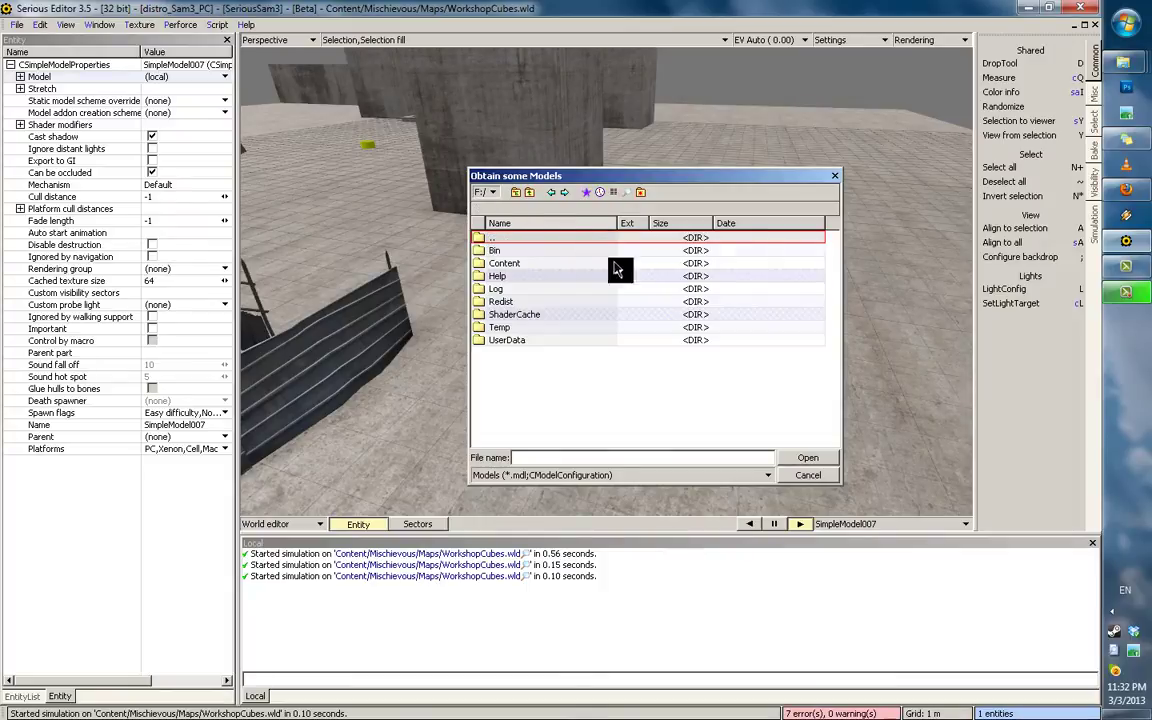
pyautogui.click(586, 193)
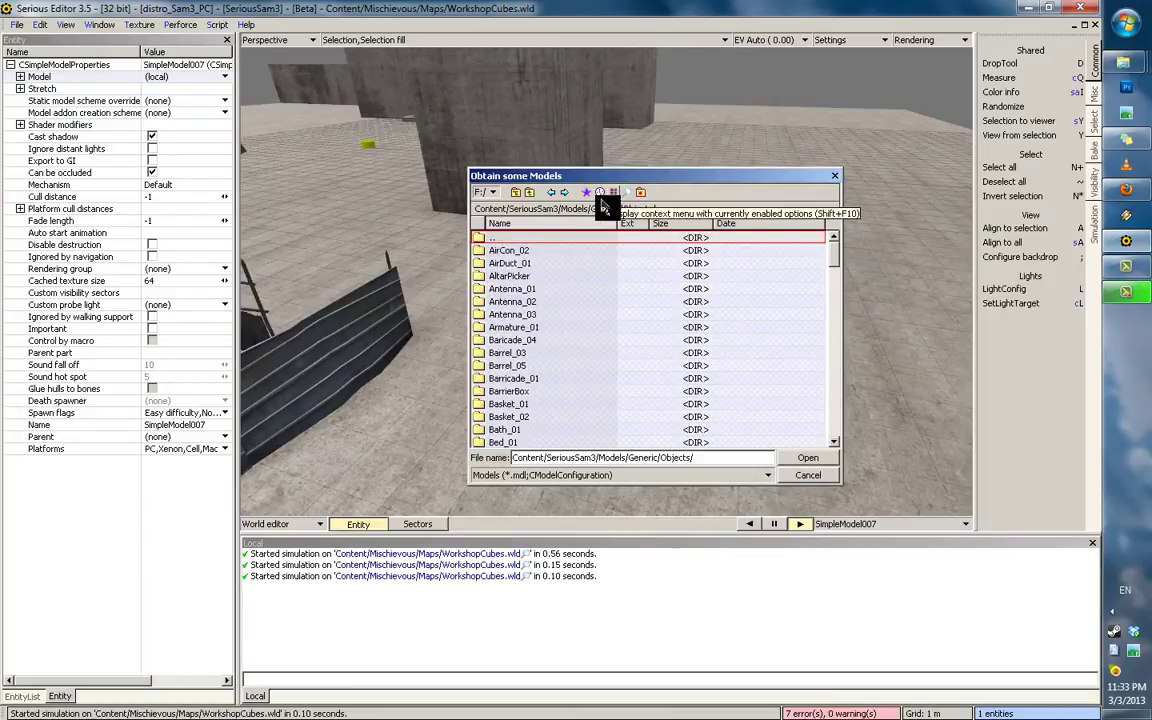
pyautogui.click(563, 298)
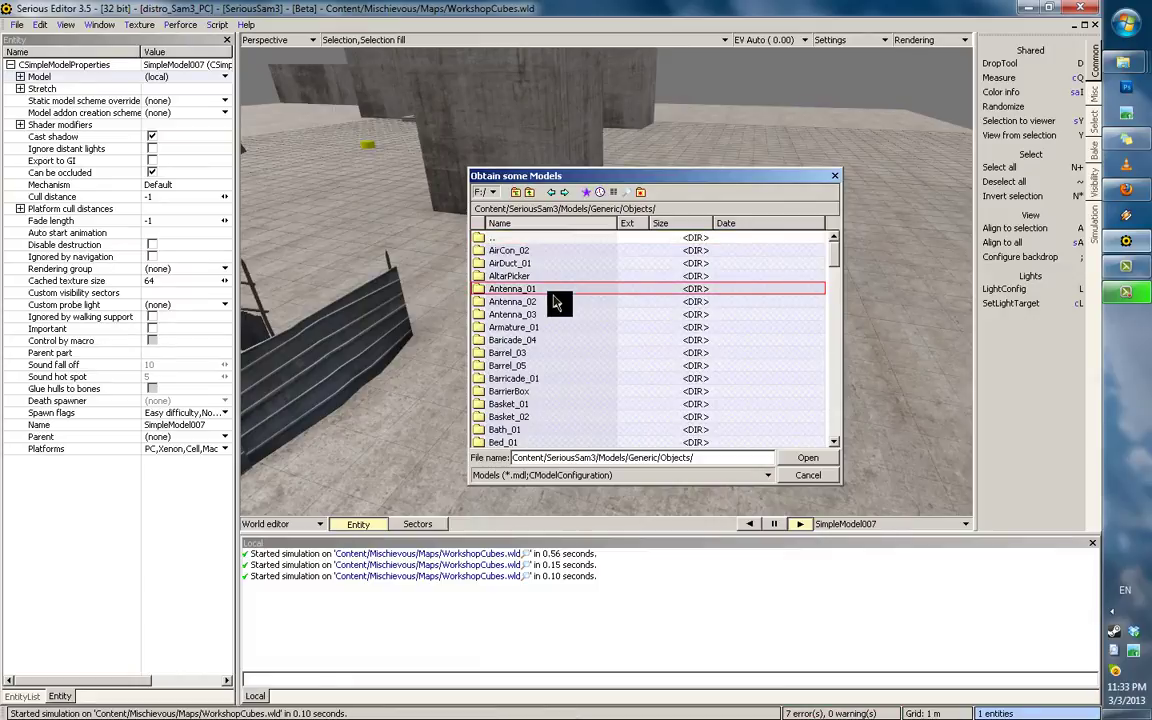
# Open the Plants folder in Content/SeriousSam3/Models/
pyautogui.doubleClick(515, 238)
pyautogui.doubleClick(537, 238)
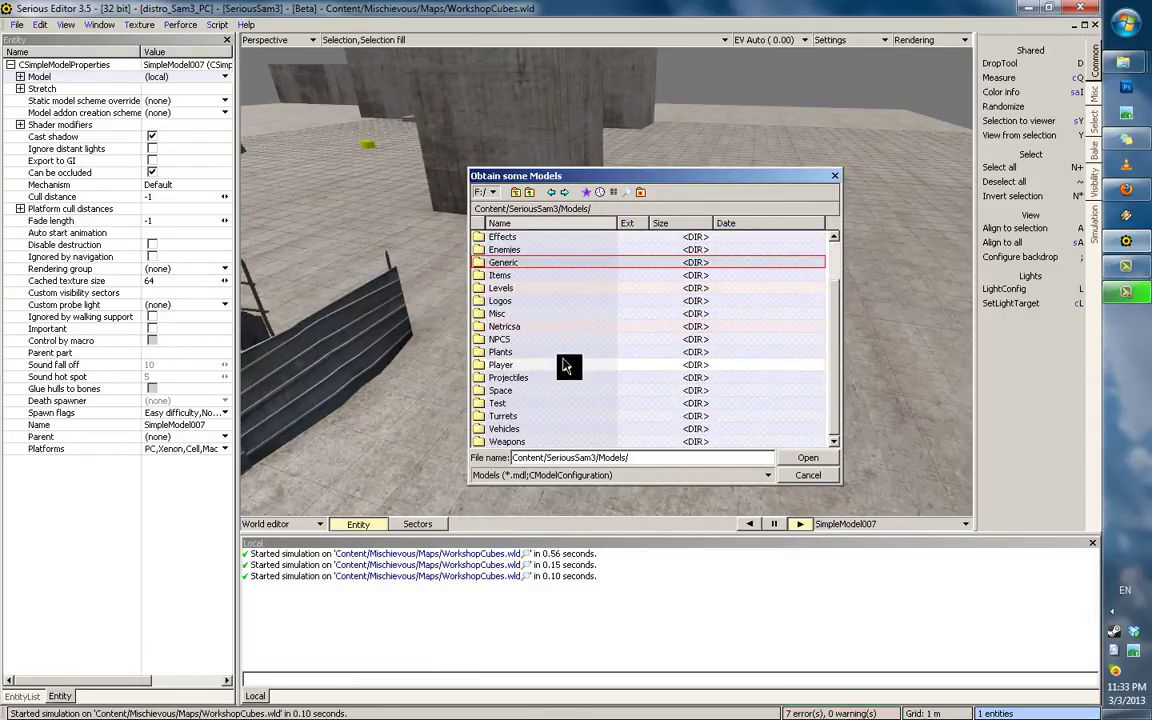
pyautogui.scroll(2, 555, 368)
pyautogui.scroll(-2, 555, 370)
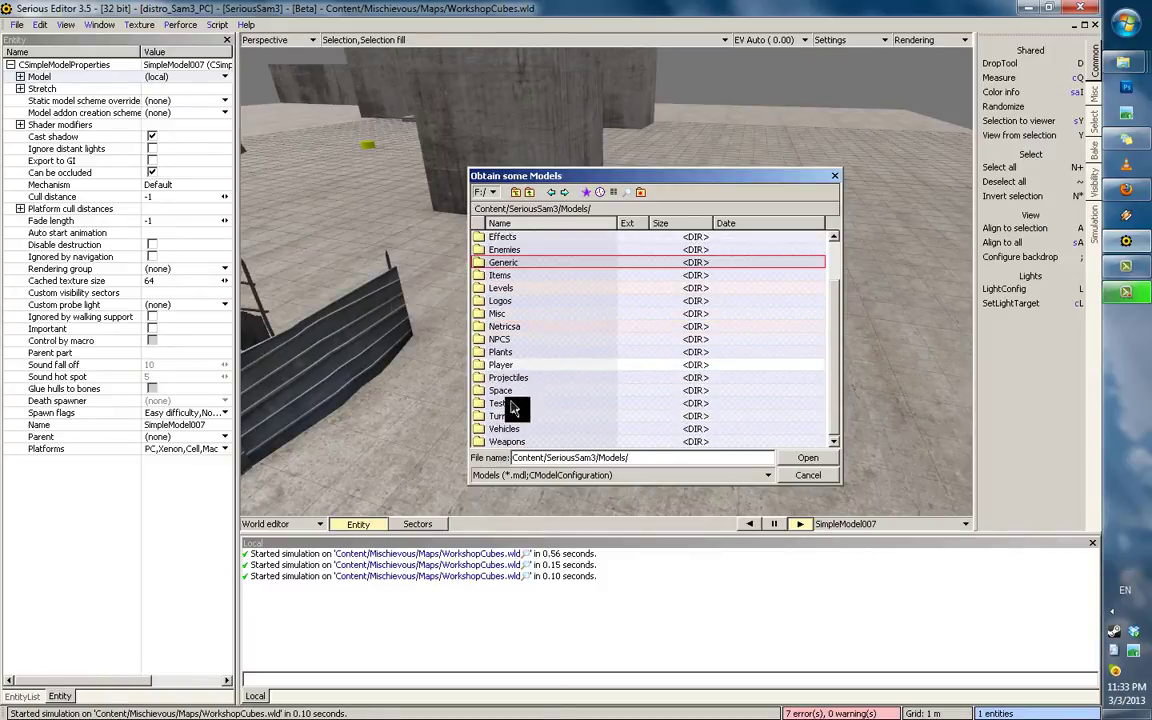
pyautogui.scroll(1, 516, 392)
pyautogui.click(513, 385)
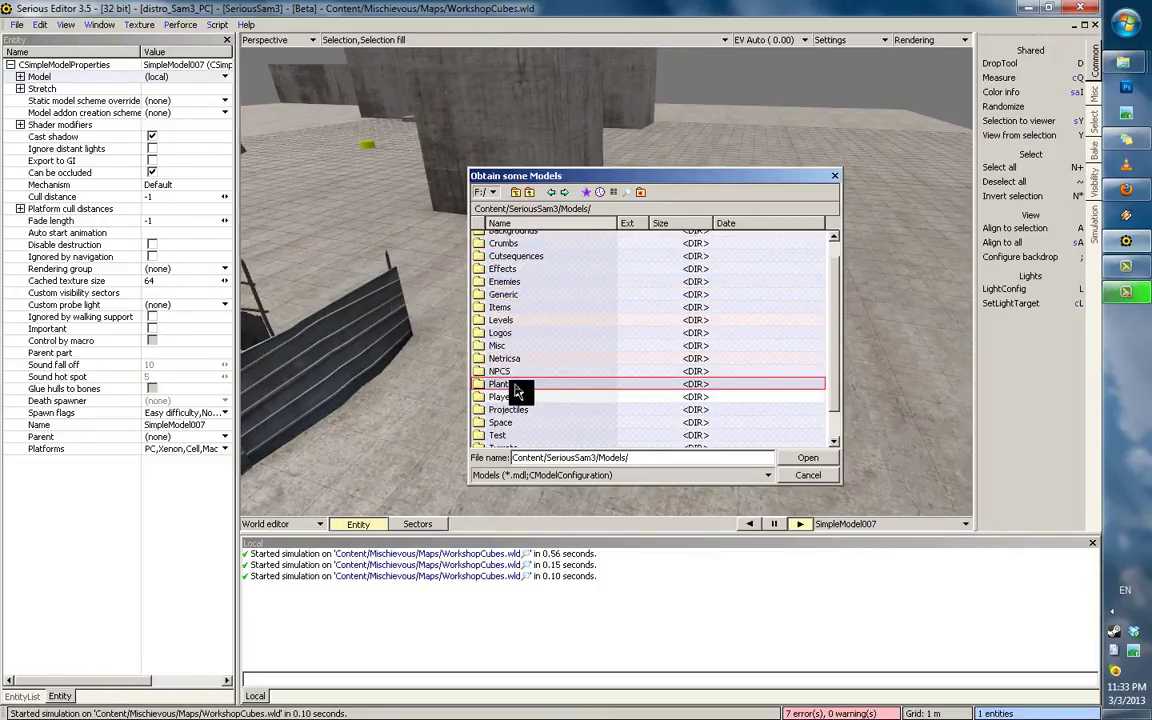
pyautogui.doubleClick(513, 386)
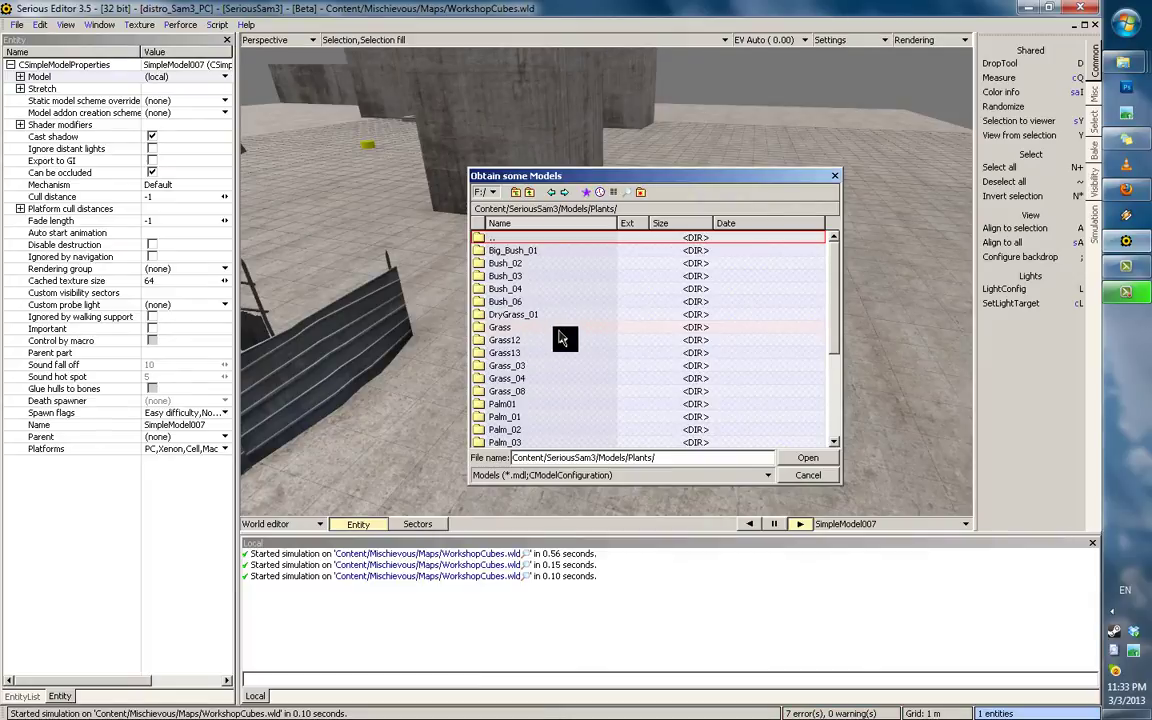
# Look through the Palm01 and Tree_02 plant folders for a suitable tree model
pyautogui.doubleClick(515, 404)
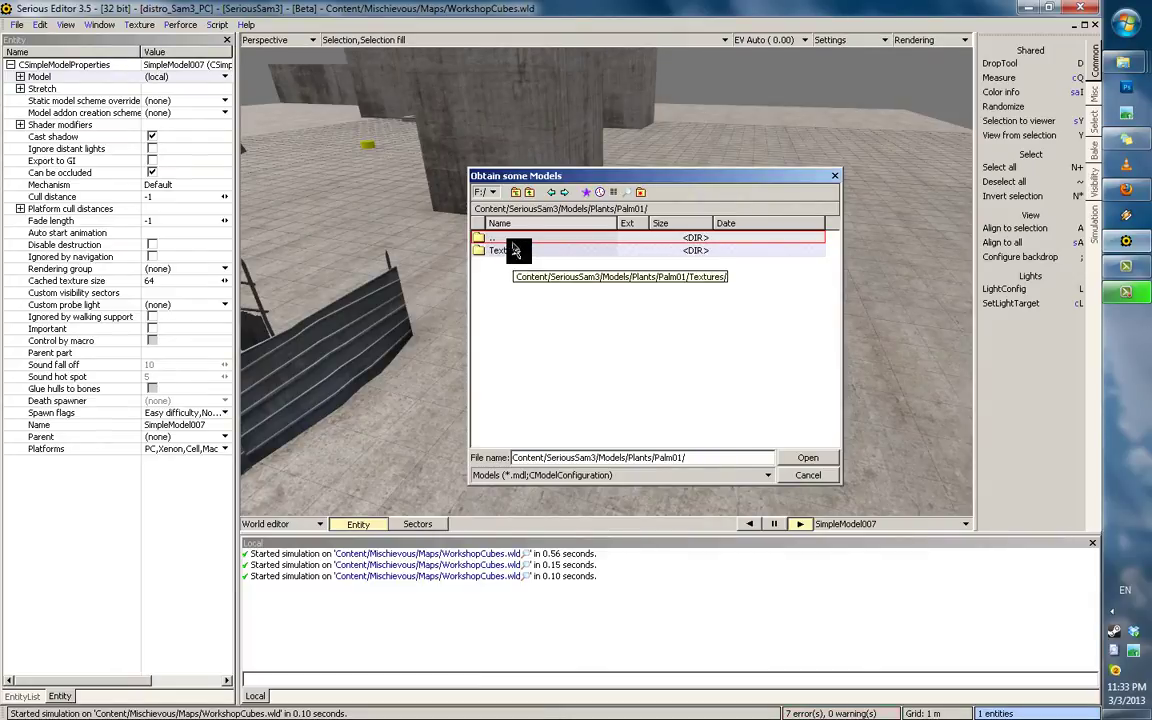
pyautogui.doubleClick(515, 246)
pyautogui.doubleClick(527, 352)
pyautogui.doubleClick(515, 246)
pyautogui.scroll(-3, 527, 400)
pyautogui.doubleClick(527, 406)
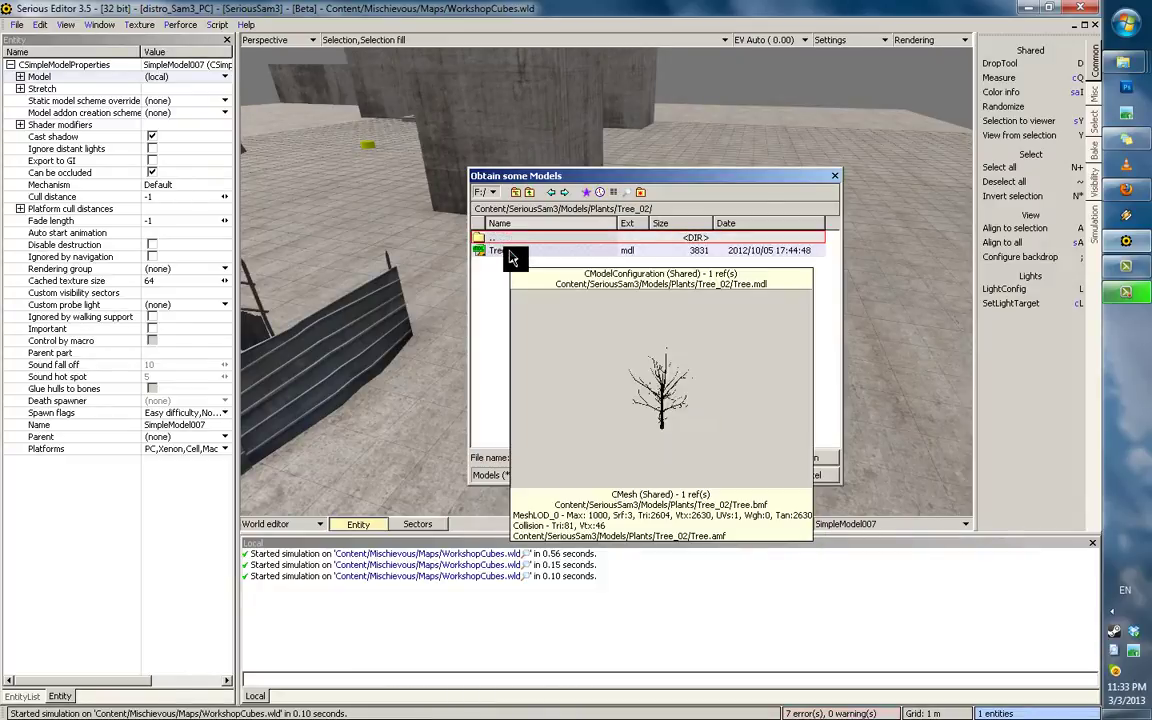
# Assign Tree_03.mdl from the Tree_04 folder as the entity's model
pyautogui.doubleClick(509, 239)
pyautogui.click(528, 416)
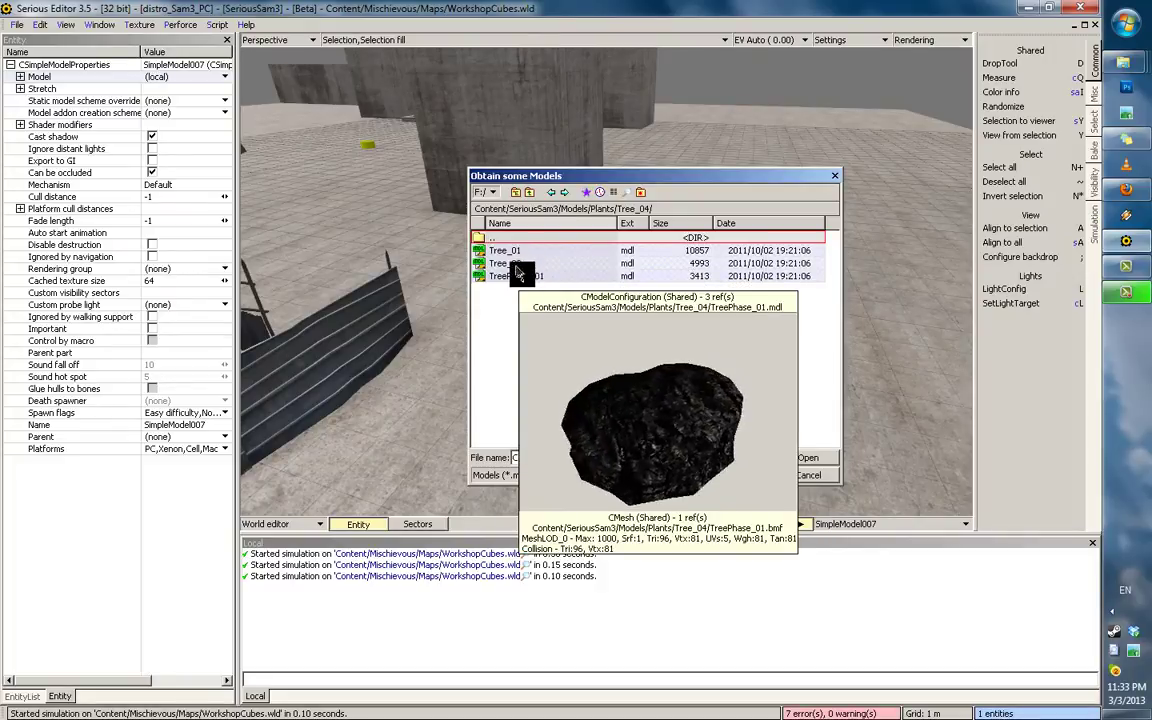
pyautogui.doubleClick(514, 264)
pyautogui.scroll(-5, 768, 243)
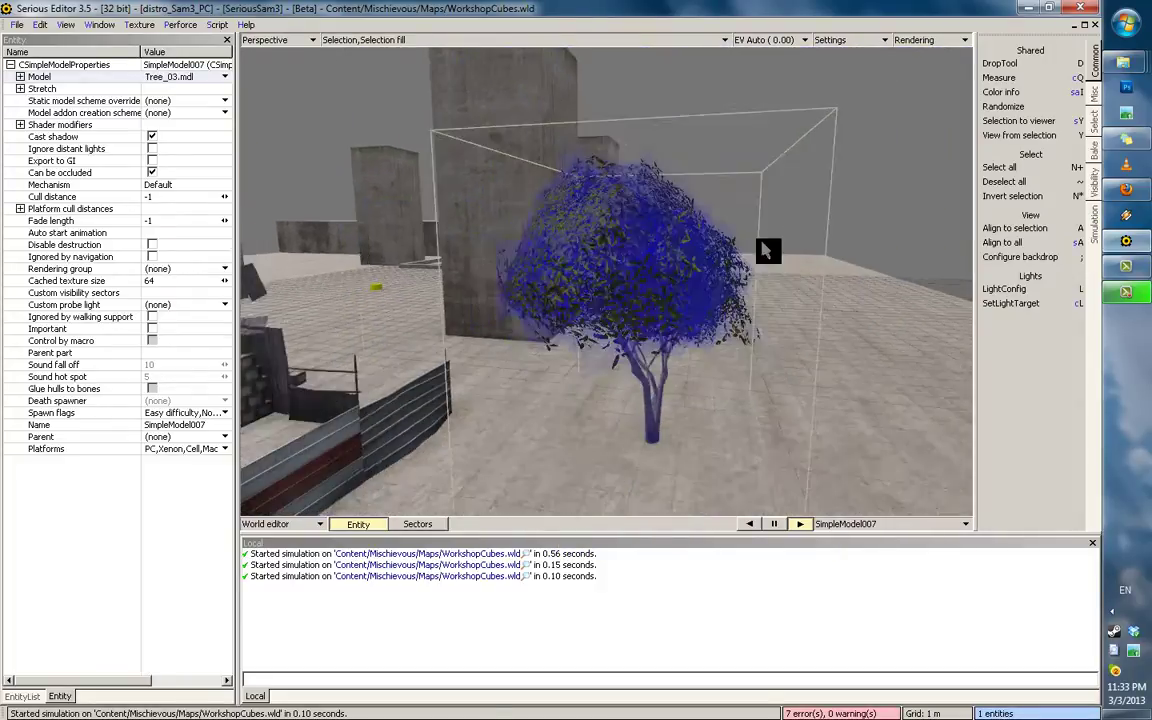
# Move the tree on top of the tall concrete pillar behind the fence and show the scene with sky and full lighting
pyautogui.moveTo(736, 327); pyautogui.dragTo(667, 342, button='middle')
pyautogui.moveTo(678, 272); pyautogui.dragTo(650, 323, button='middle')
pyautogui.scroll(-5, 639, 224)
pyautogui.moveTo(700, 258); pyautogui.dragTo(681, 187, button='middle')
pyautogui.press('BackSpace')
pyautogui.press('BackSpace')
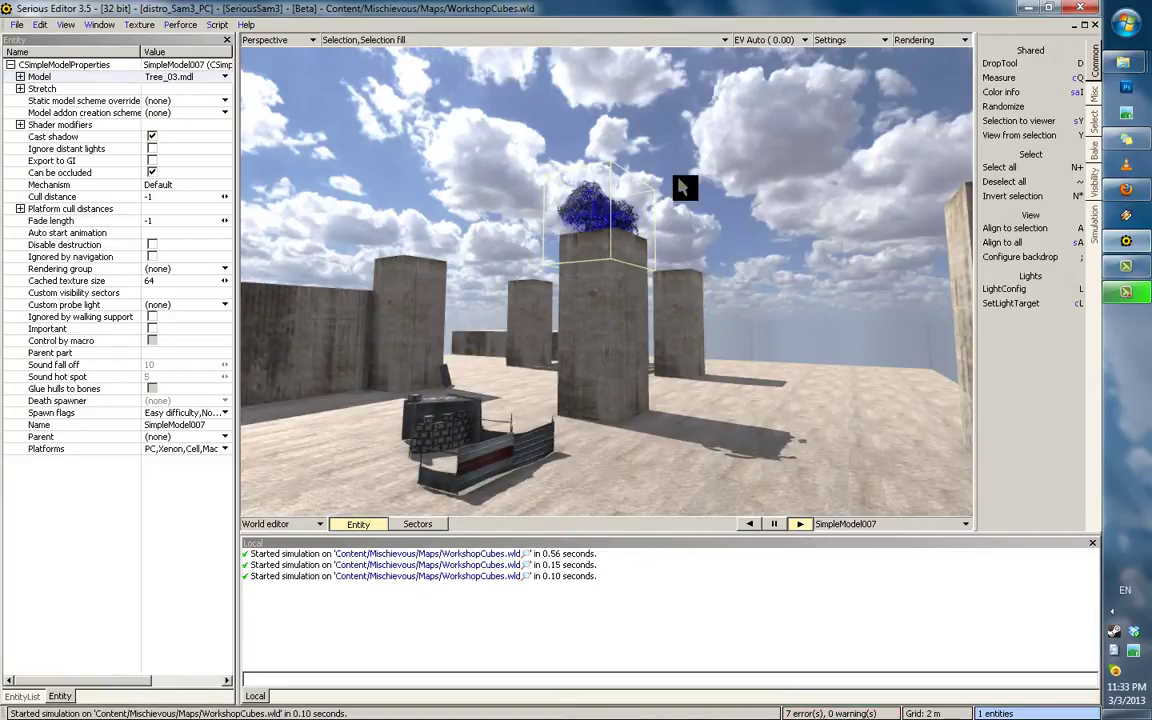
# Paste a copy of the tree on top of another concrete pillar
pyautogui.press('`')
pyautogui.moveTo(482, 437); pyautogui.dragTo(1032, 140, button='middle')
pyautogui.scroll(5, 612, 272)
pyautogui.moveTo(1033, 141); pyautogui.dragTo(540, 327, button='right')
pyautogui.click(540, 322)
pyautogui.hotkey('ctrl', 'v')
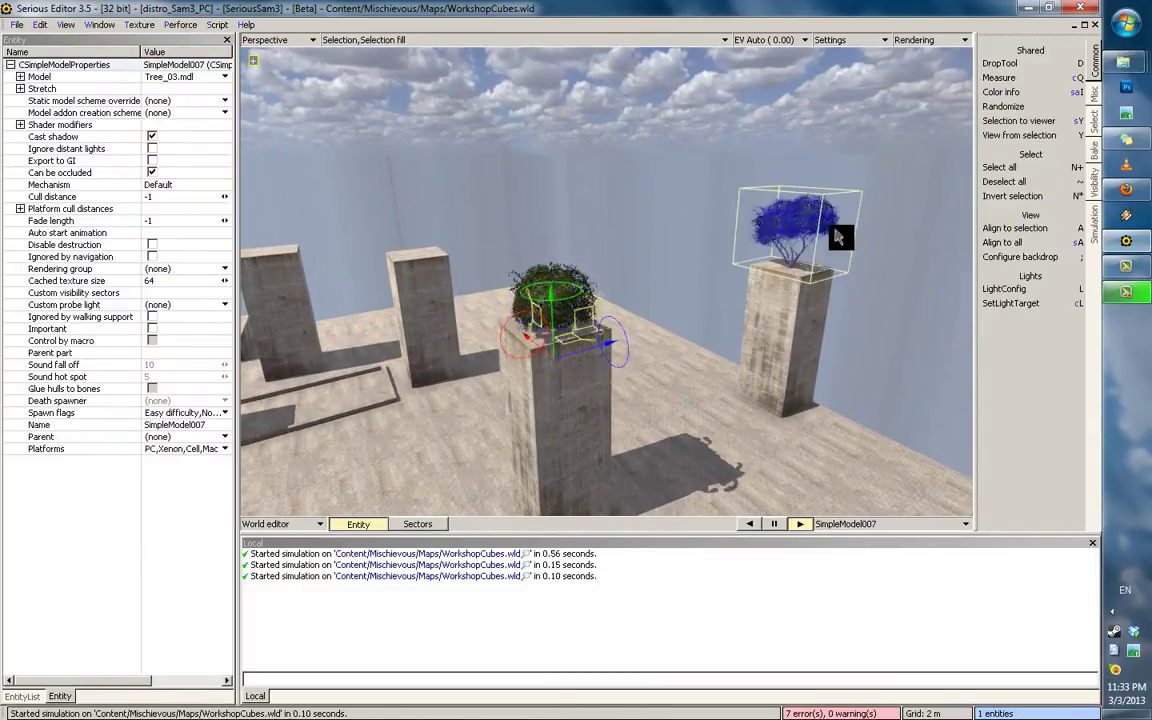
# Place another Tree_03 copy on the floor near the corrugated metal hut
pyautogui.click(712, 373)
pyautogui.moveTo(712, 373); pyautogui.dragTo(700, 141, button='middle')
pyautogui.moveTo(703, 140); pyautogui.dragTo(604, 272, button='right')
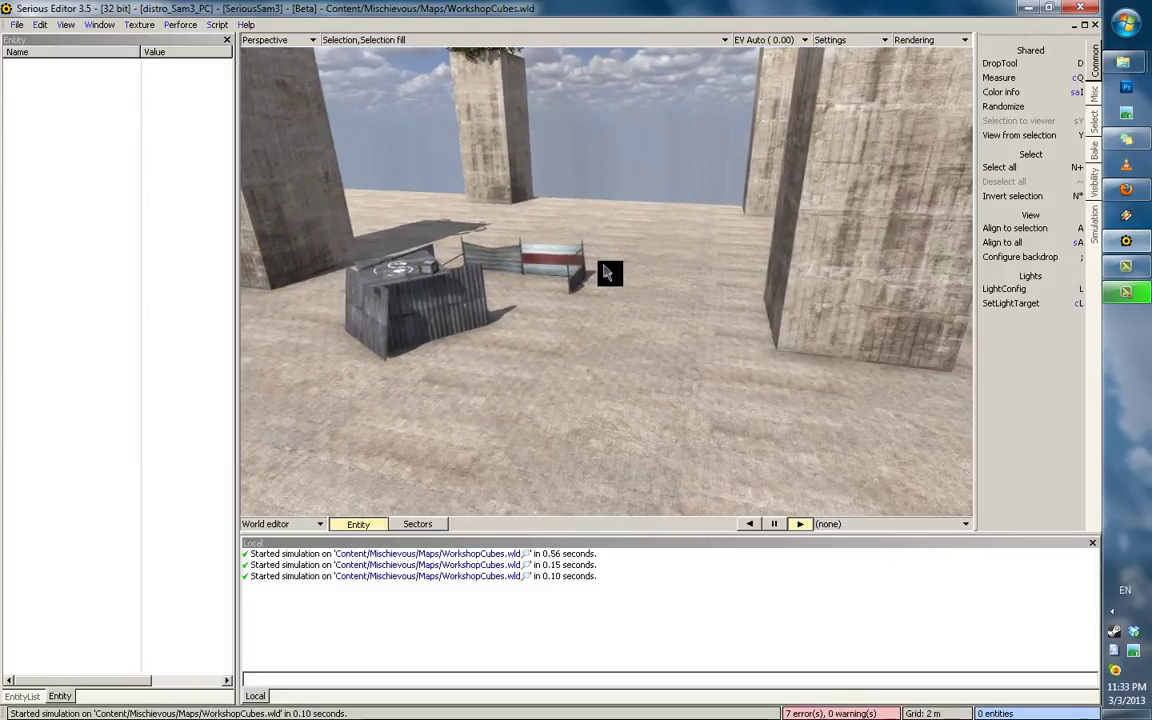
pyautogui.click(489, 57)
pyautogui.press('d')
# Browse the Tree_04 folder from the tree's model property and close the browser without choosing another model
pyautogui.click(192, 78)
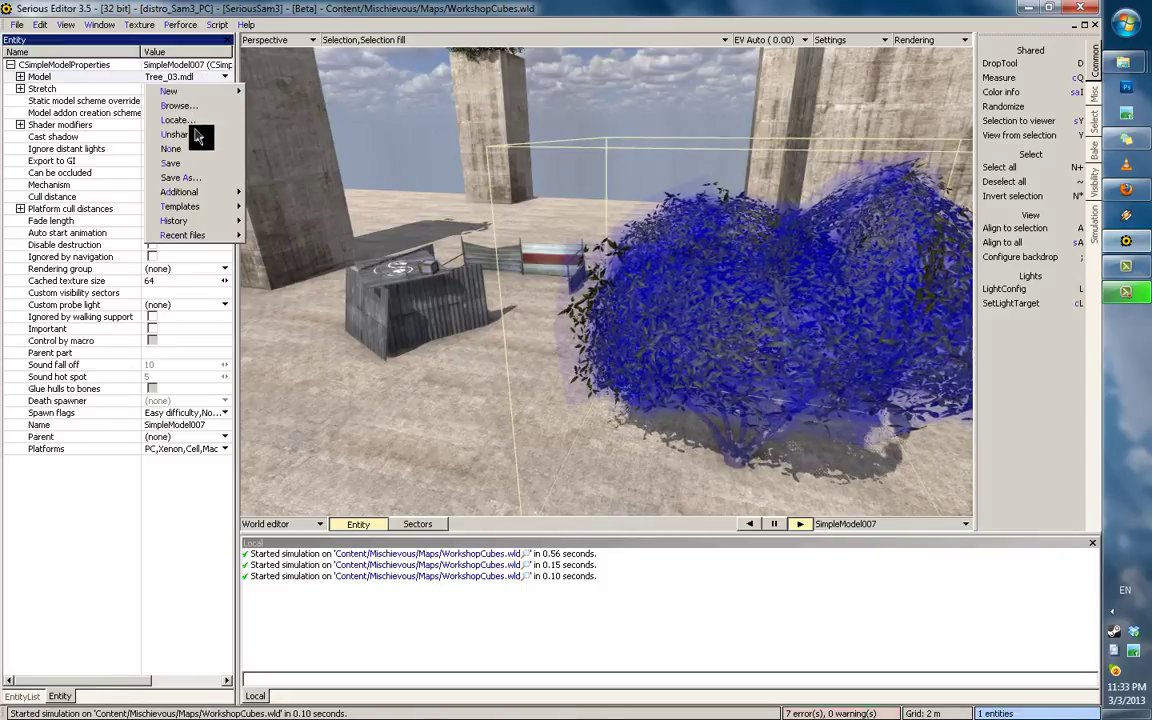
pyautogui.click(180, 106)
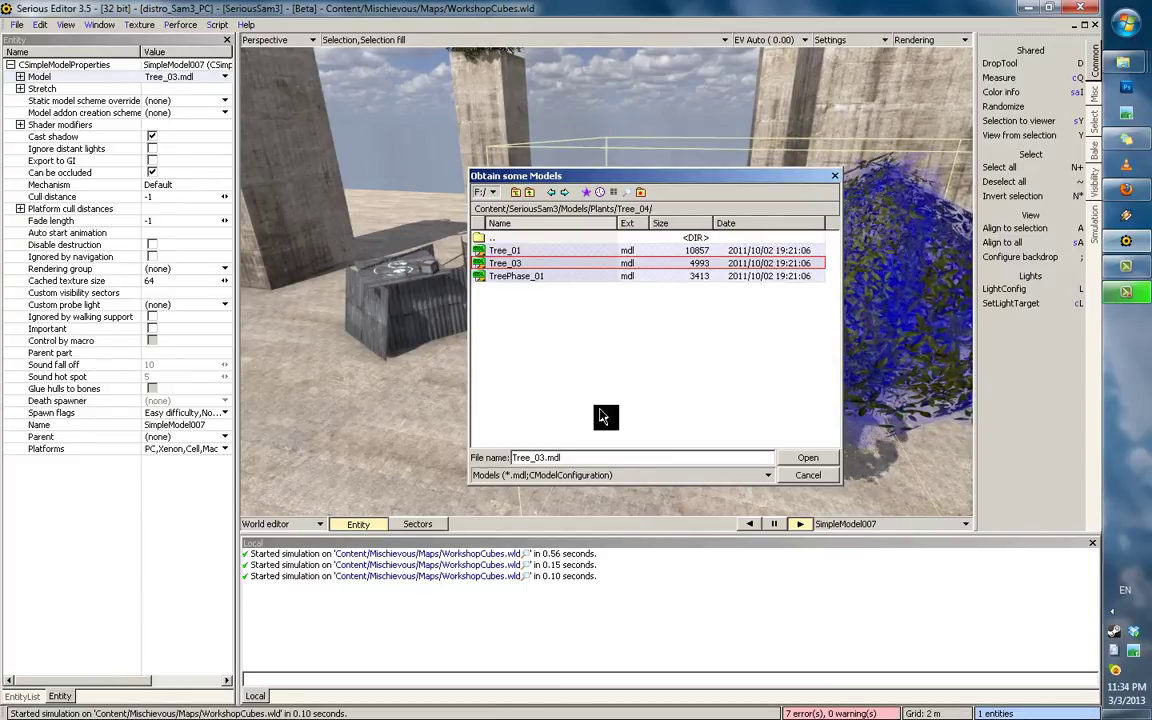
pyautogui.click(793, 479)
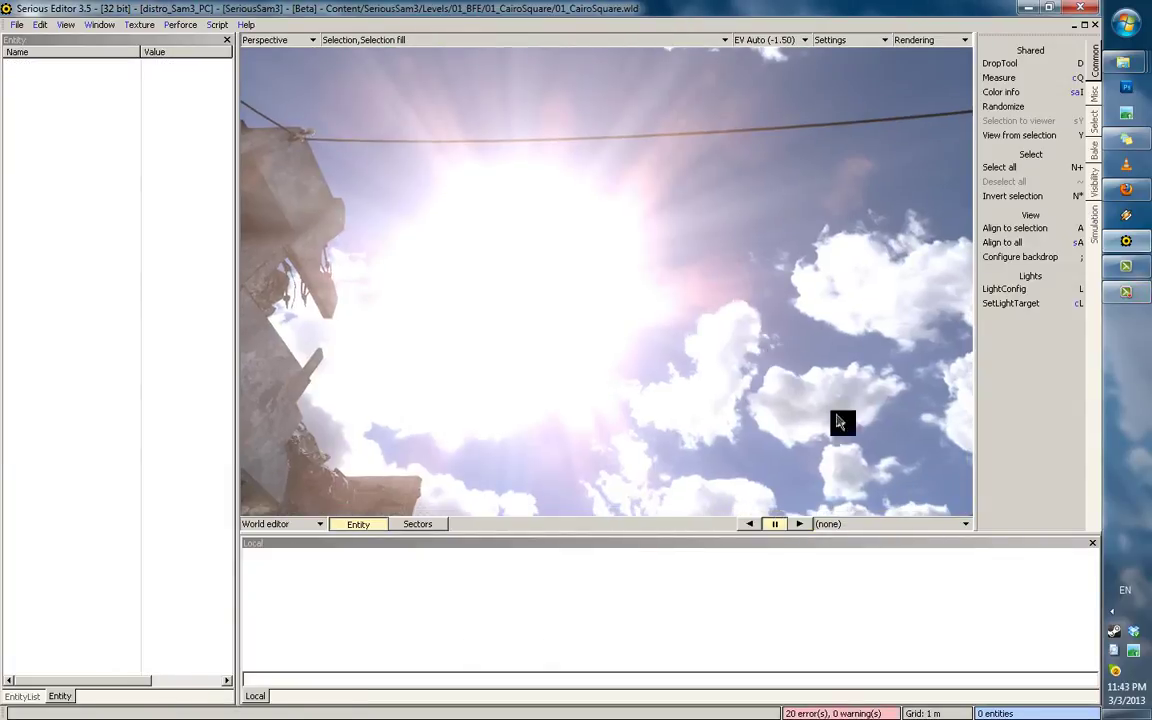
# Find the overturned chair beside the desk in the 01_CairoSquare map and select it
pyautogui.moveTo(837, 416); pyautogui.dragTo(944, 378, button='middle')
pyautogui.moveTo(943, 378); pyautogui.dragTo(1004, 405, button='right')
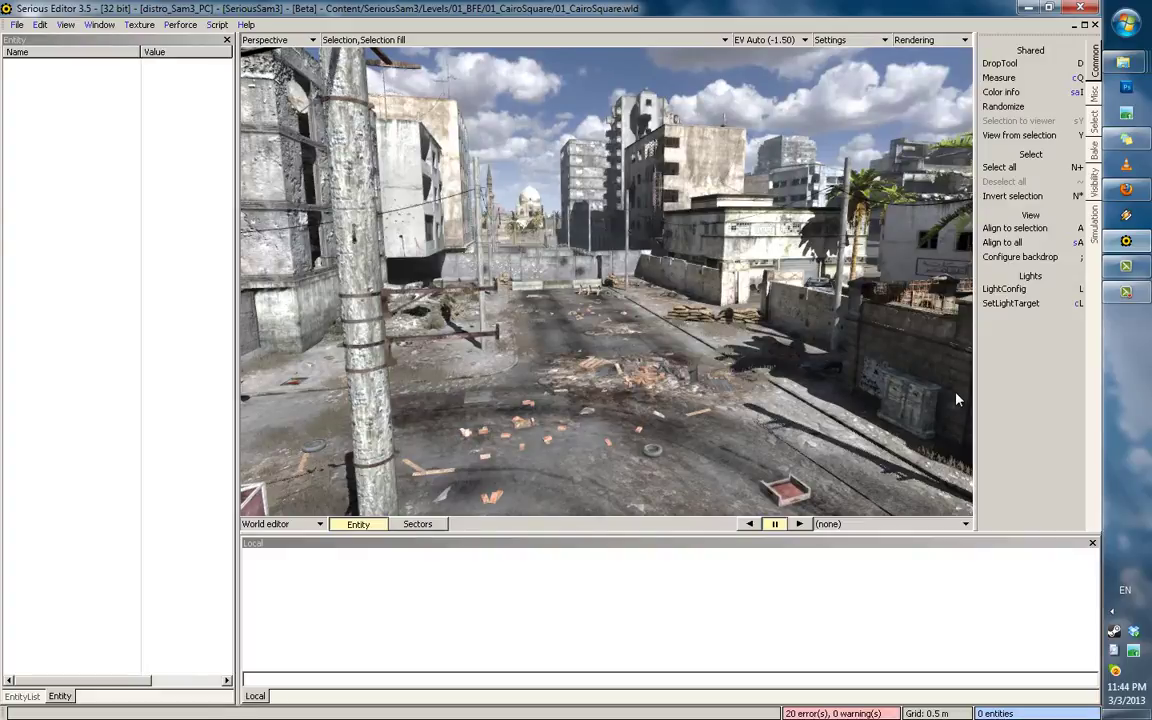
pyautogui.moveTo(956, 393); pyautogui.dragTo(614, 357, button='right')
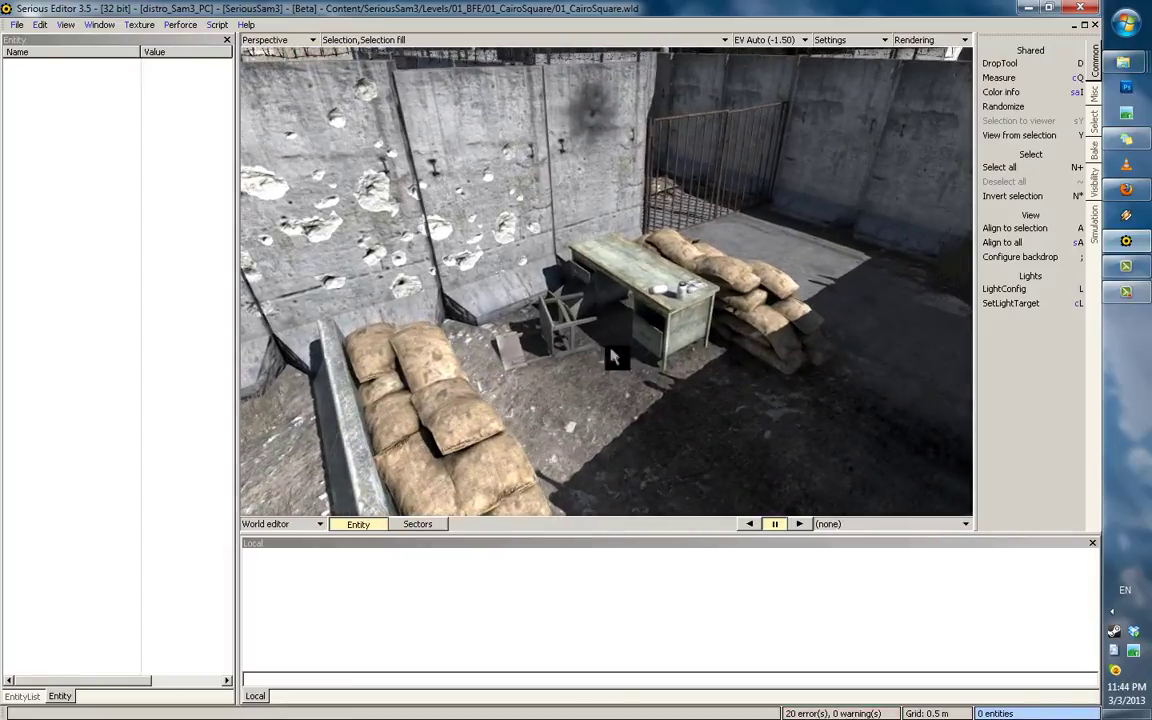
pyautogui.click(552, 330)
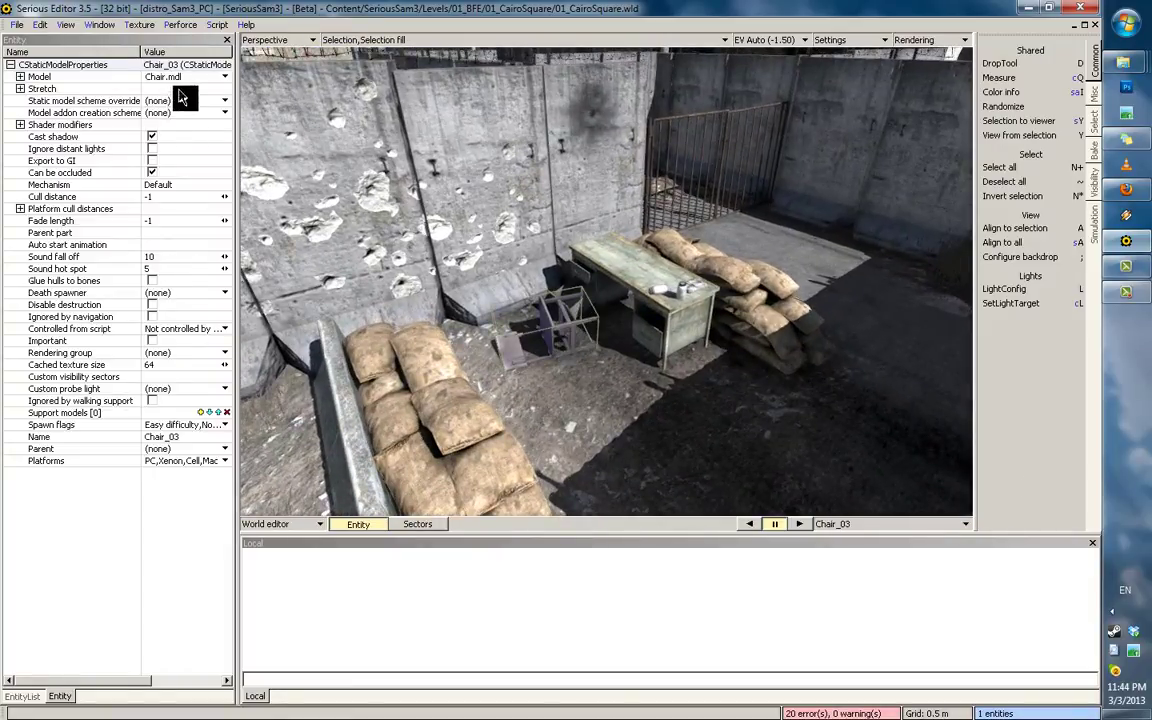
pyautogui.scroll(8, 542, 301)
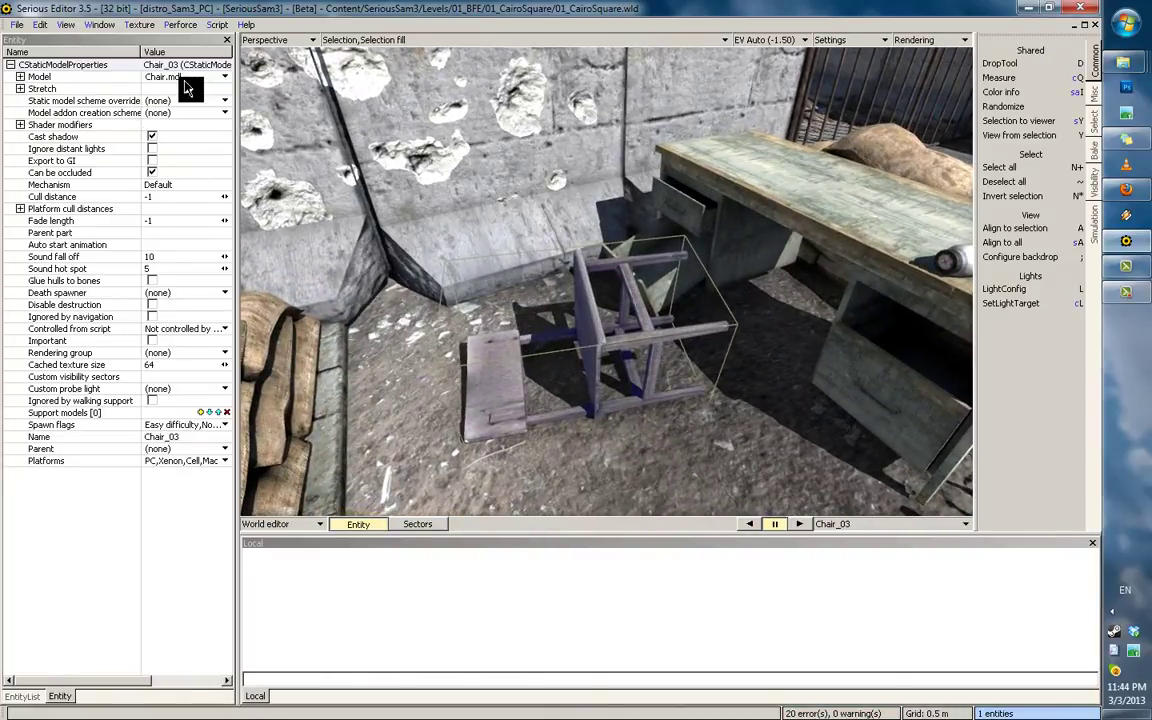
# Locate the chair's model file from its Model property
pyautogui.click(182, 80)
pyautogui.click(79, 74)
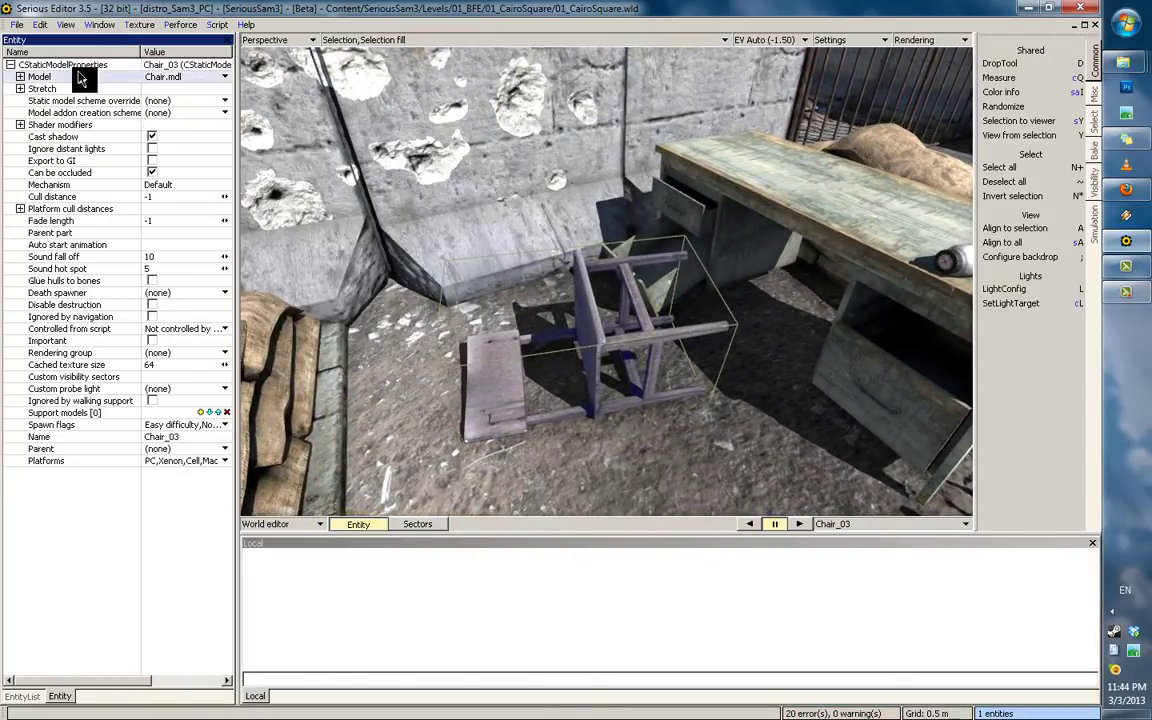
pyautogui.rightClick(190, 84)
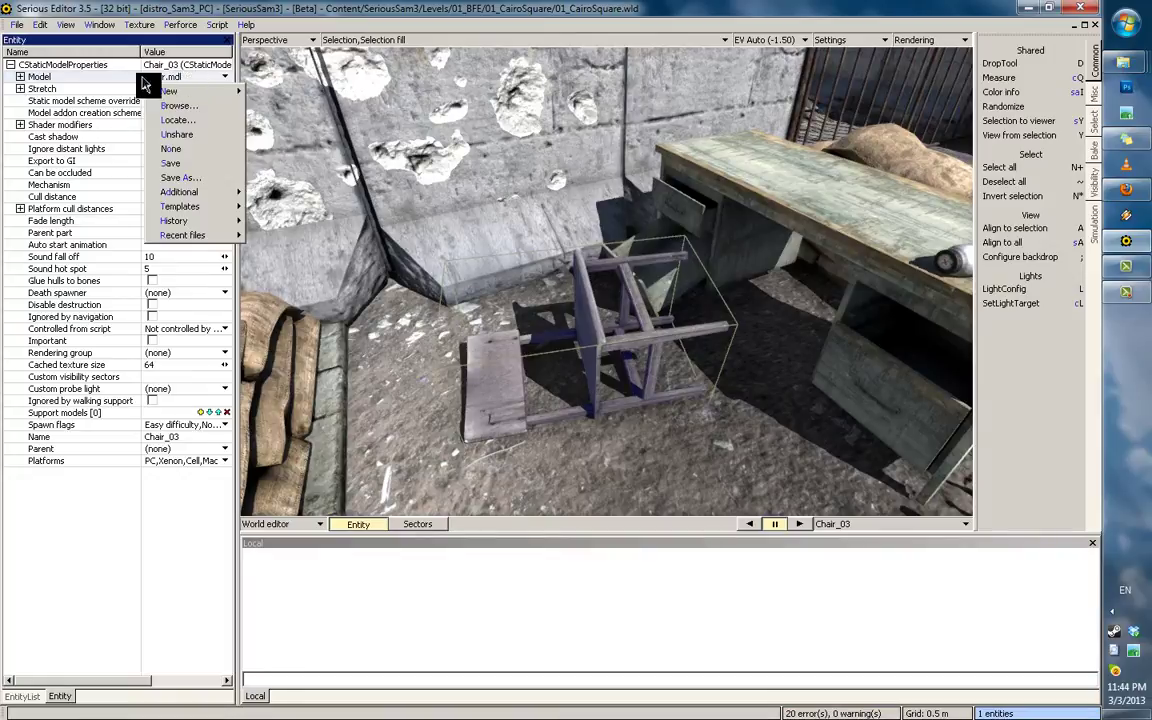
pyautogui.click(185, 121)
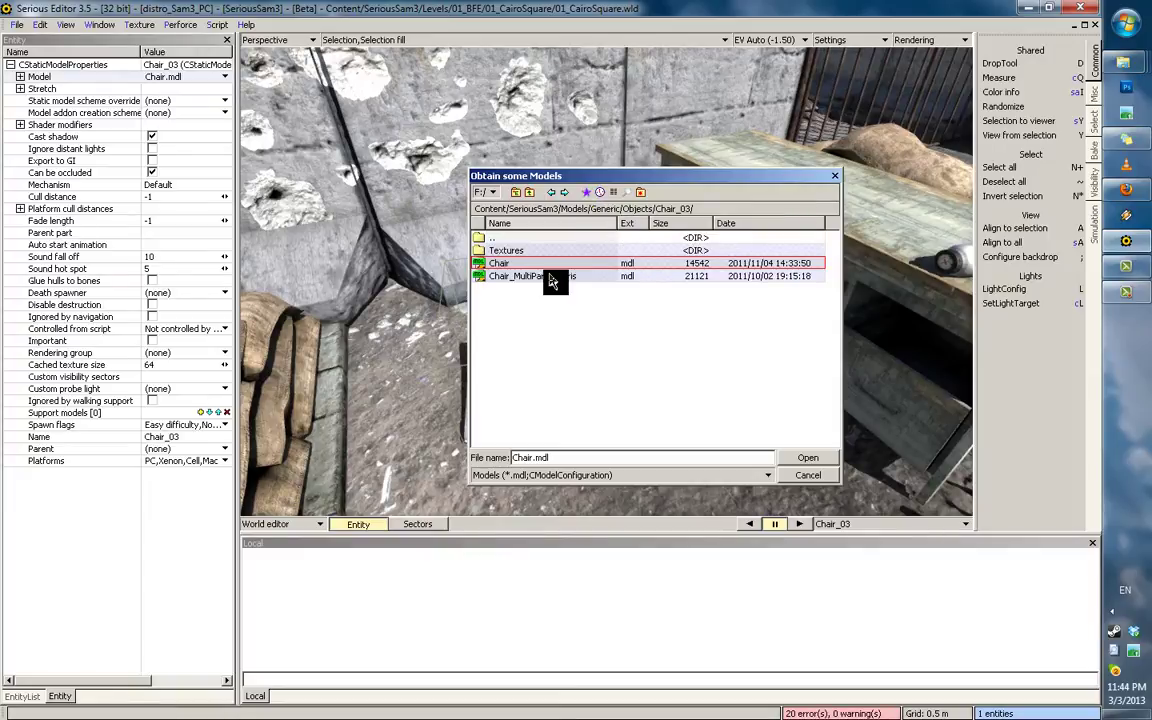
# Add the Chair_03 folder to the favorite folders and close the model browser
pyautogui.click(587, 192)
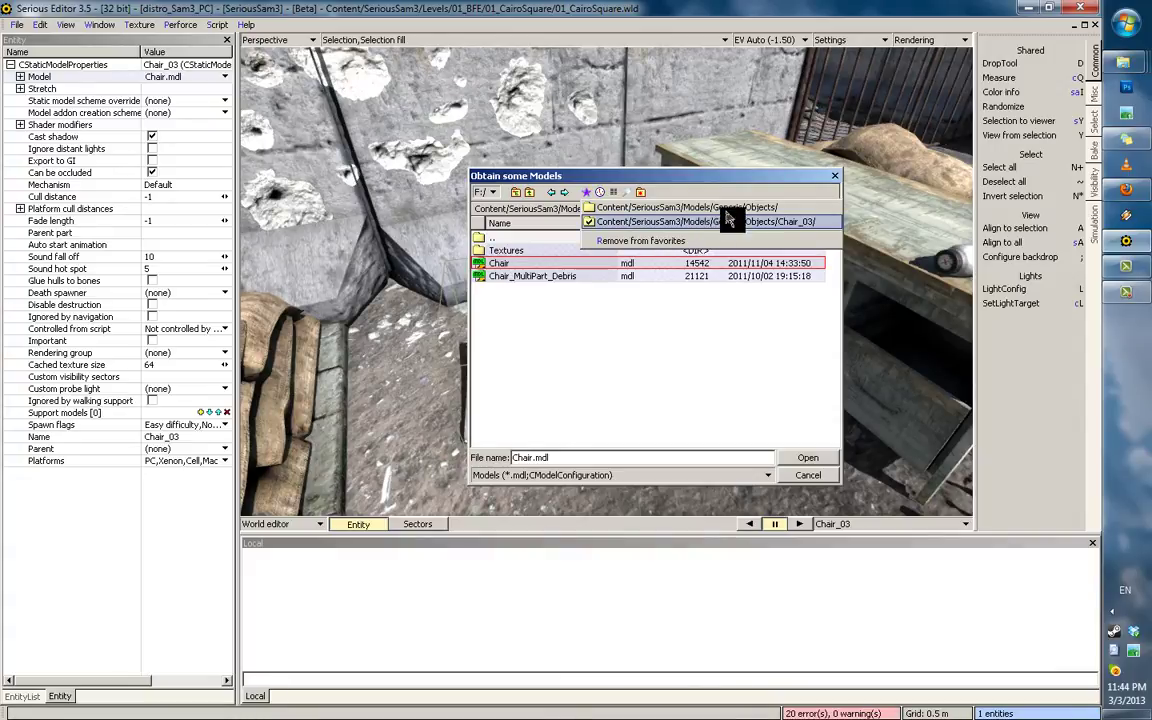
pyautogui.click(608, 333)
pyautogui.press('Return')
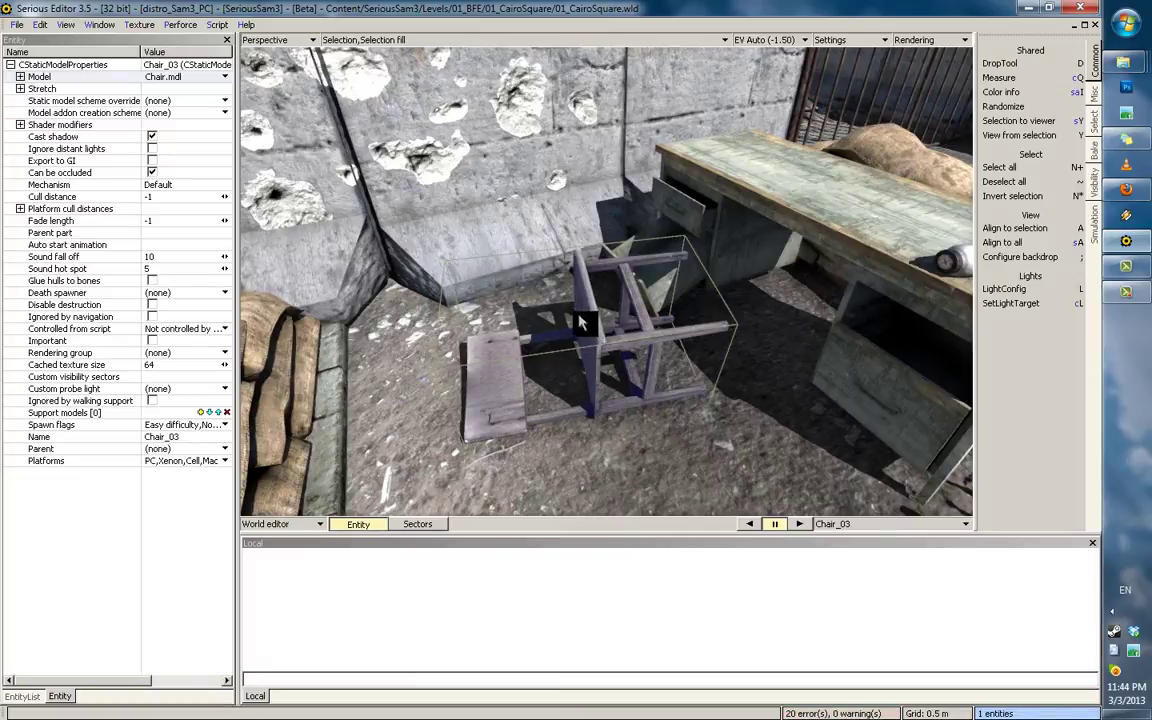
pyautogui.moveTo(668, 287); pyautogui.dragTo(675, 281, button='middle')
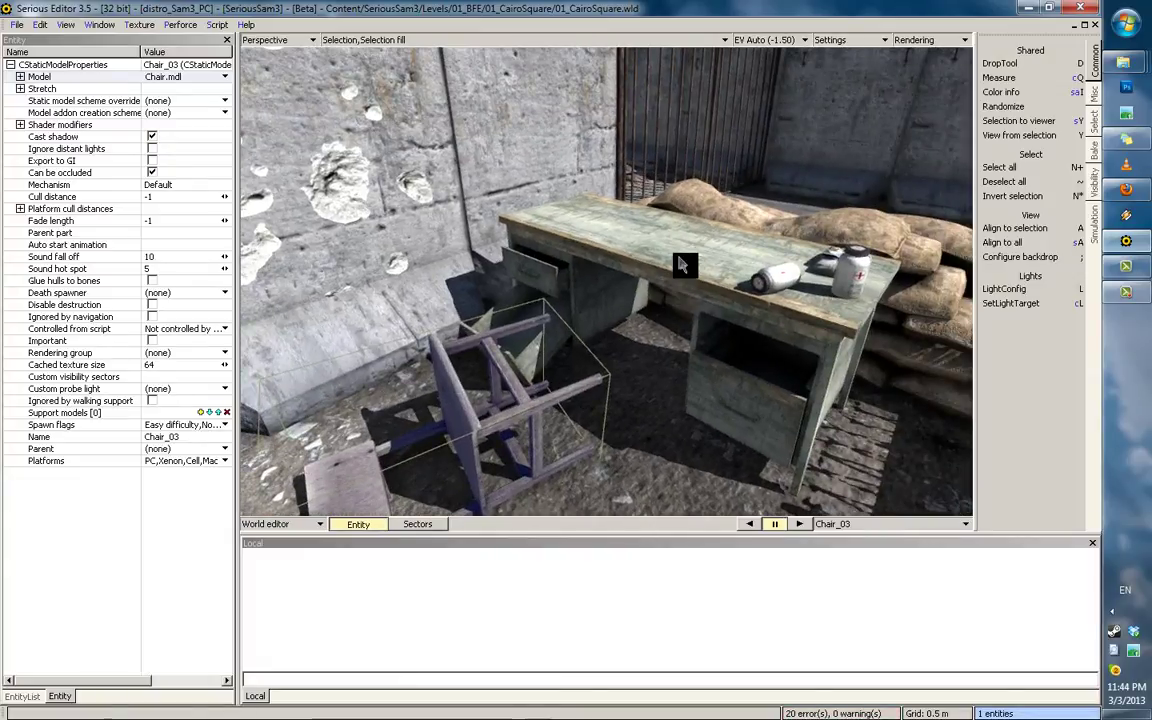
# Find the barricade beyond the rusty gate in the 01_CairoSquare map and select it
pyautogui.moveTo(677, 257); pyautogui.dragTo(678, 215)
pyautogui.moveTo(682, 222); pyautogui.dragTo(502, 252, button='middle')
pyautogui.scroll(5, 672, 207)
pyautogui.moveTo(502, 252); pyautogui.dragTo(589, 267, button='right')
pyautogui.click(577, 290)
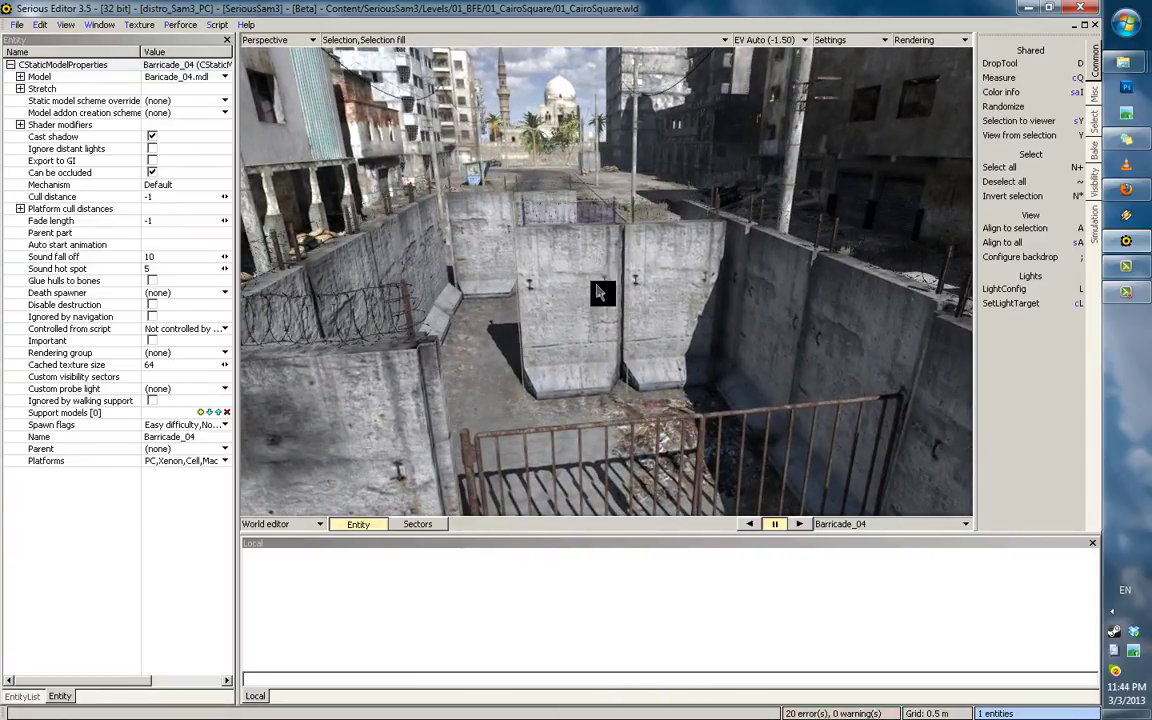
pyautogui.moveTo(570, 293); pyautogui.dragTo(569, 296, button='middle')
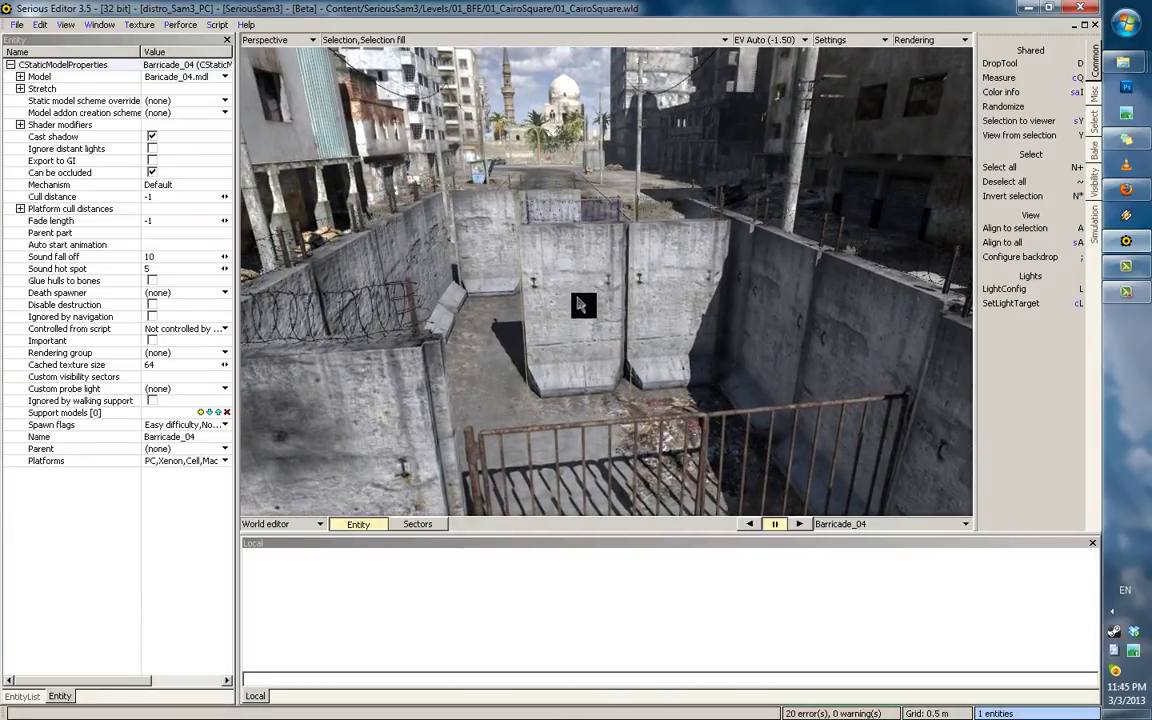
# Locate the barricade's model file from its Model property and close the model browser without choosing another model
pyautogui.click(195, 77)
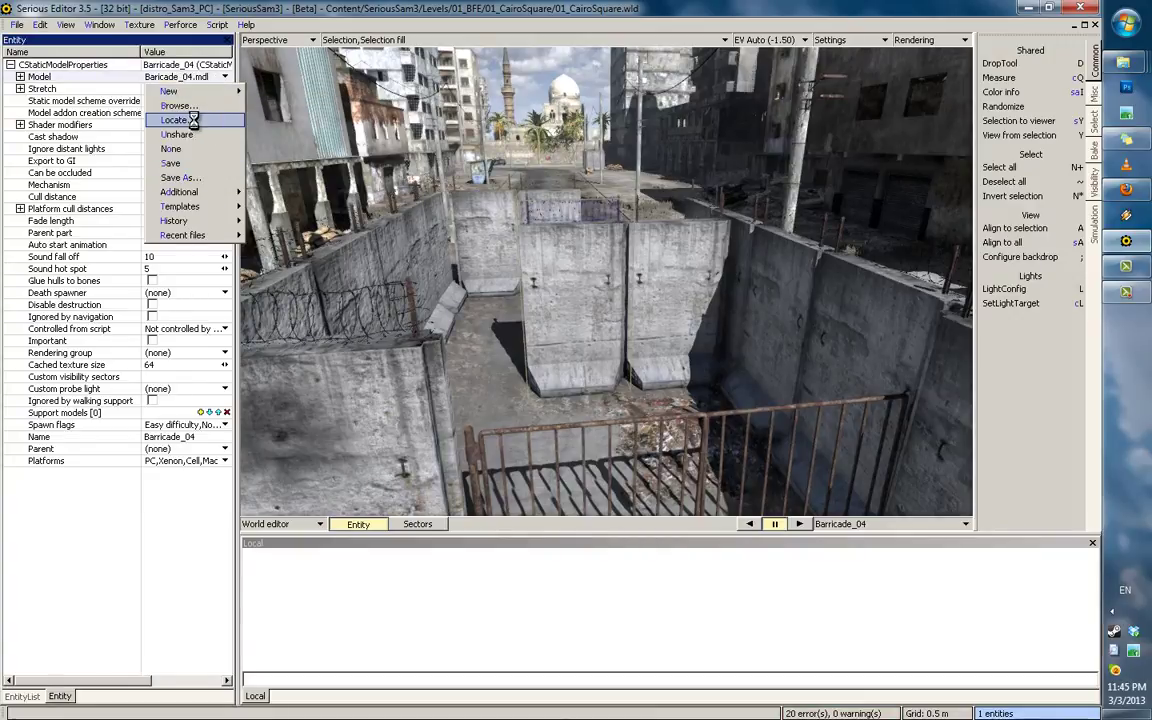
pyautogui.click(190, 116)
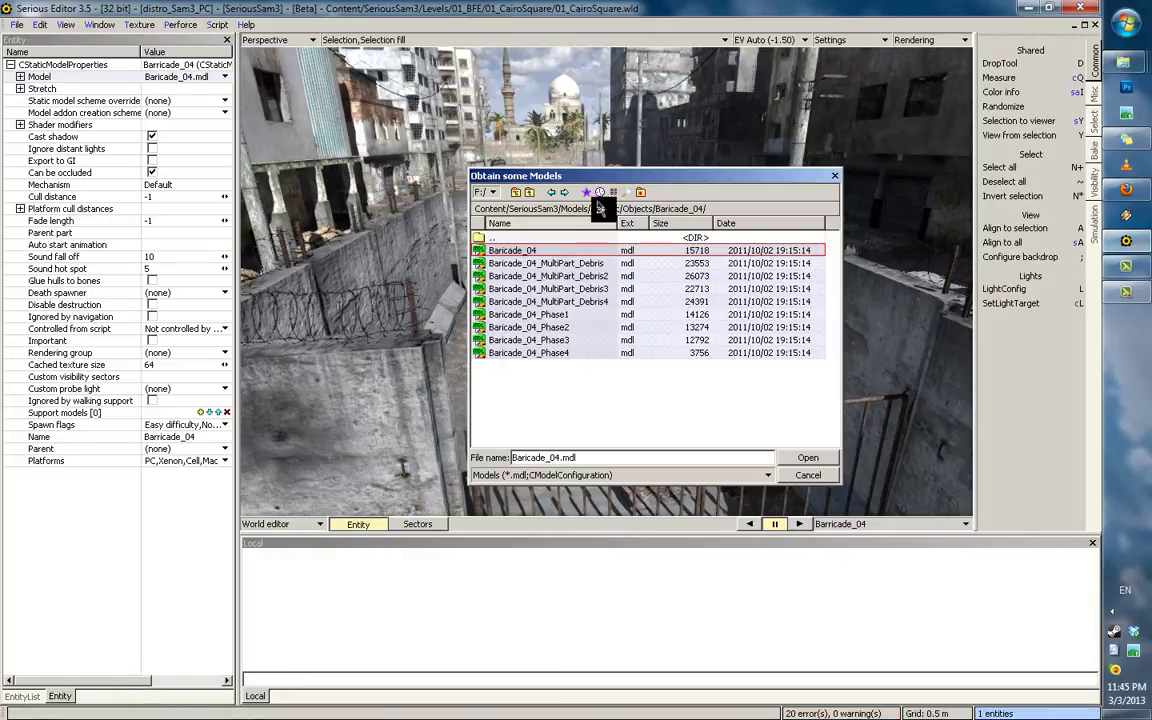
pyautogui.click(771, 476)
pyautogui.click(778, 481)
pyautogui.click(797, 479)
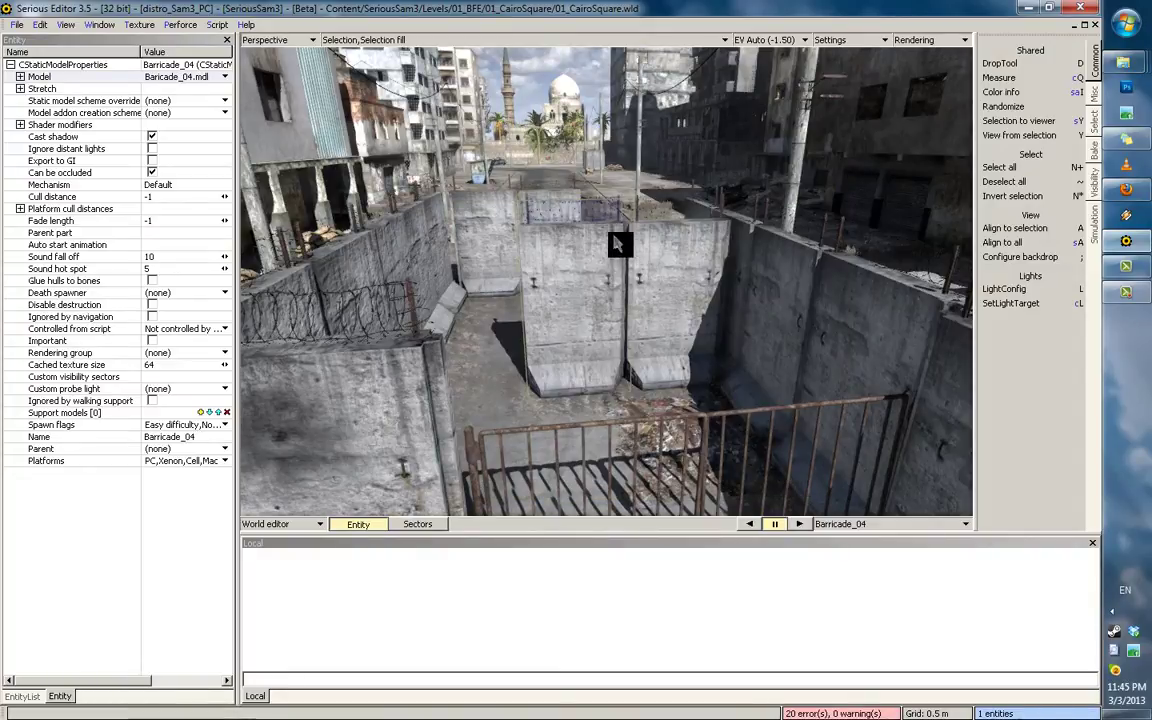
# Clear the selection, find the red rocket lying above the street, and select it
pyautogui.press('`')
pyautogui.moveTo(597, 296); pyautogui.dragTo(614, 202, button='middle')
pyautogui.scroll(3, 832, 190)
pyautogui.scroll(3, 614, 202)
pyautogui.scroll(4, 576, 218)
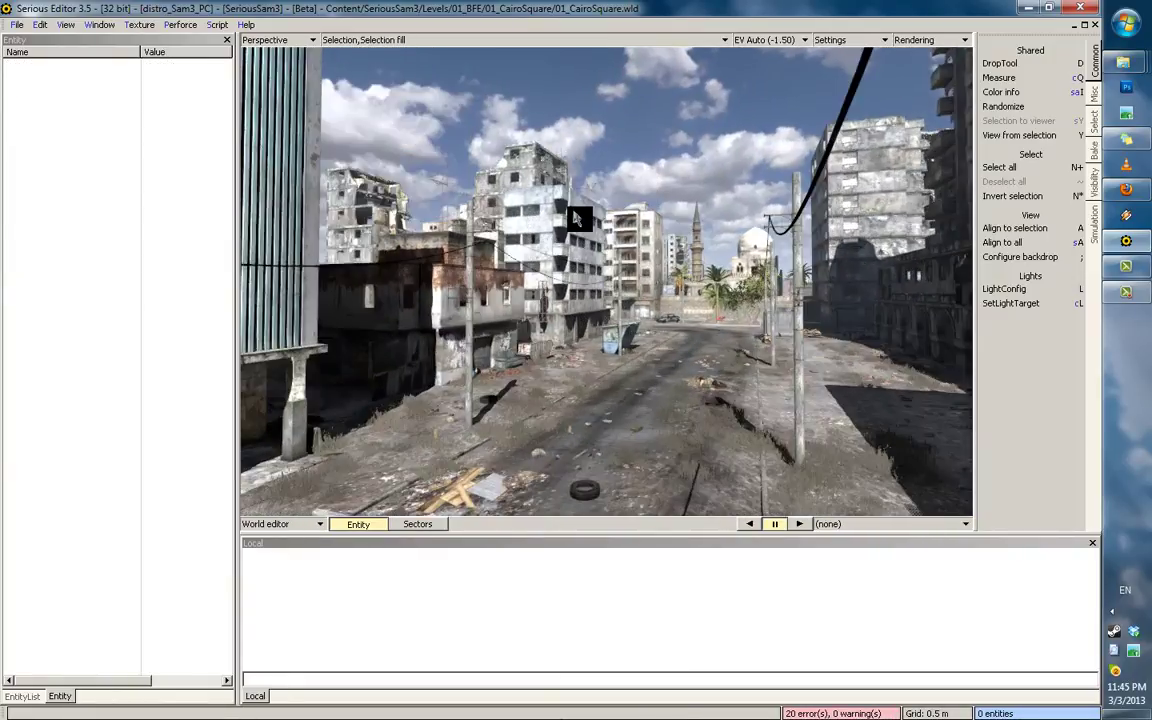
pyautogui.moveTo(576, 218); pyautogui.dragTo(376, 232, button='middle')
pyautogui.moveTo(376, 232); pyautogui.dragTo(610, 296)
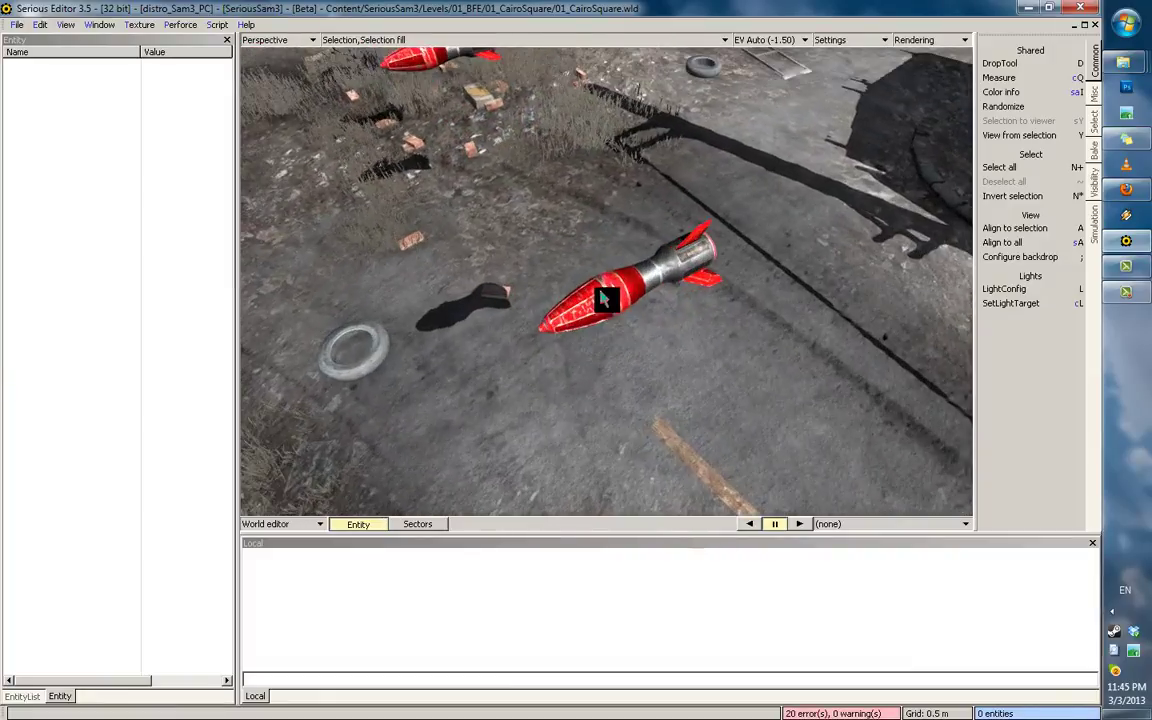
pyautogui.click(614, 292)
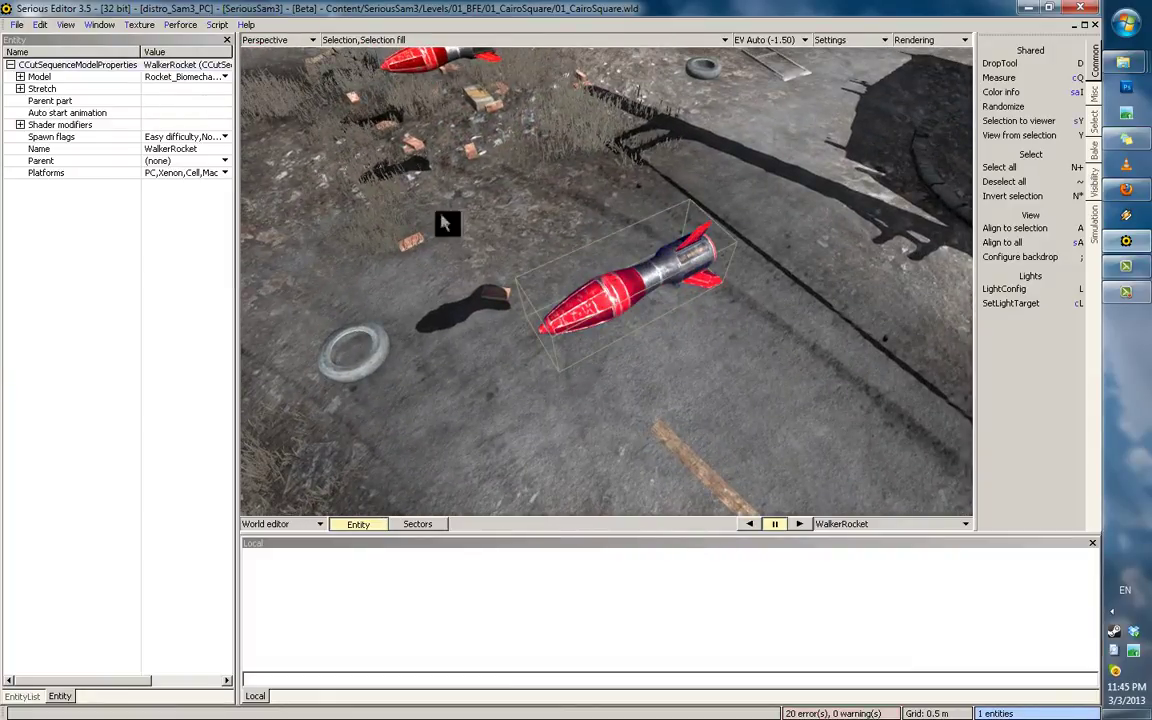
# Locate the rocket's model file from its Model property and close the model browser unchanged
pyautogui.click(202, 80)
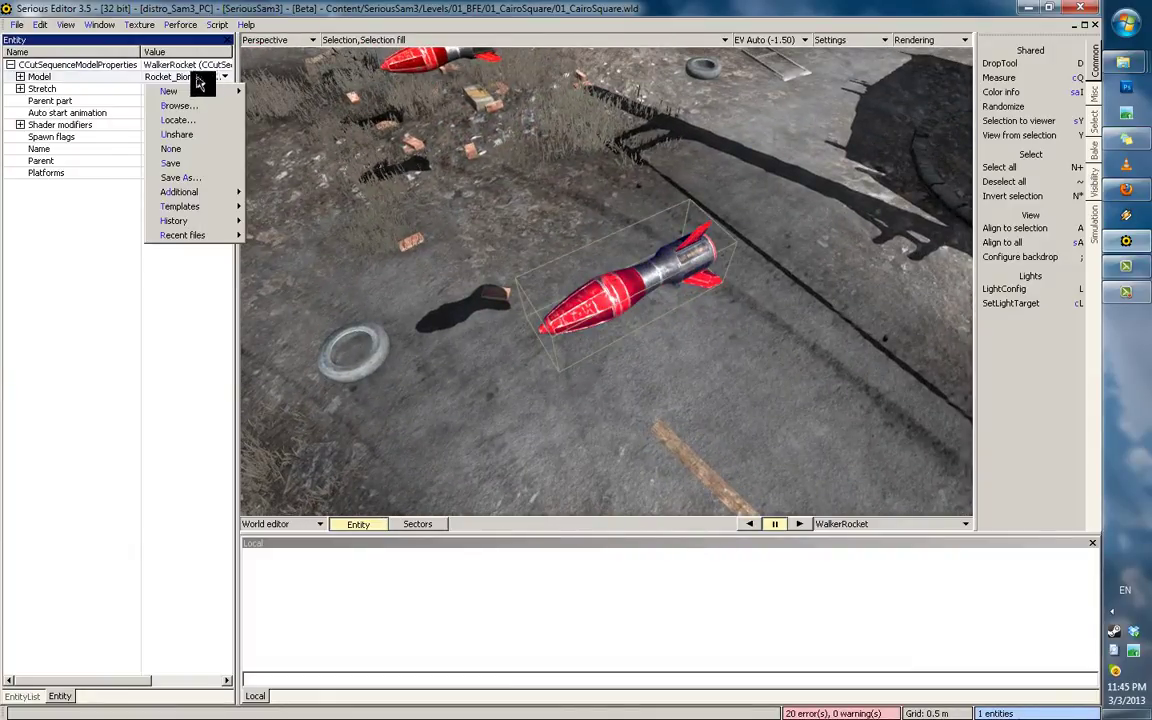
pyautogui.click(190, 119)
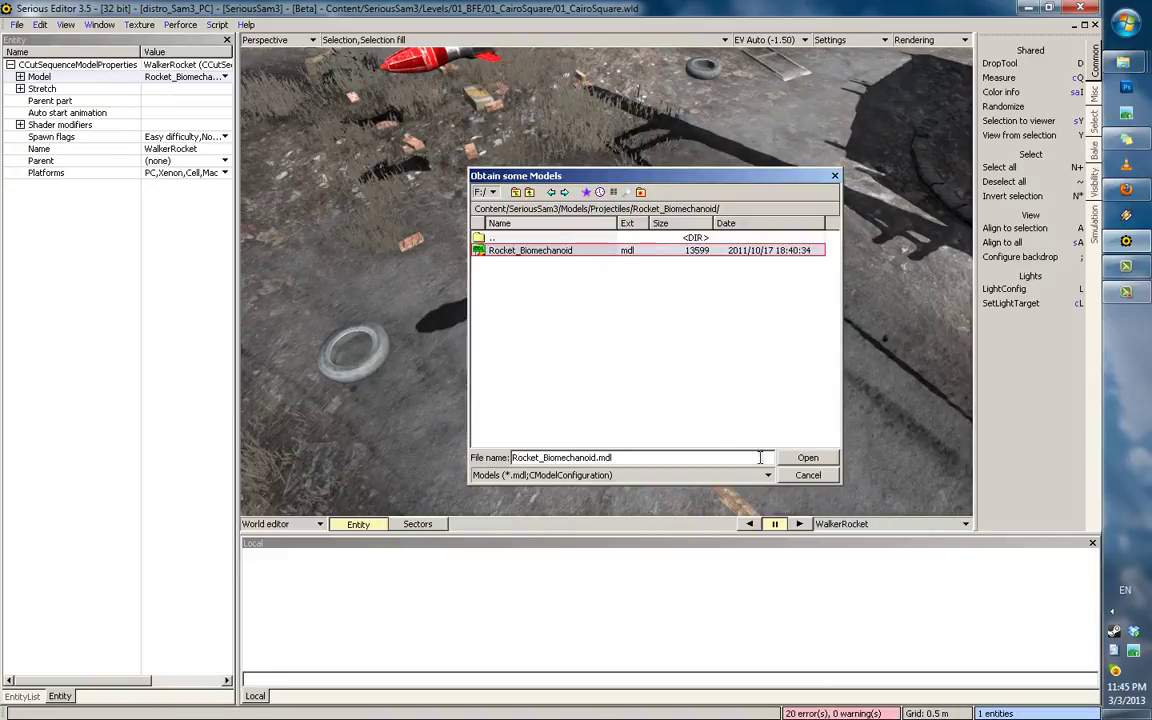
pyautogui.click(800, 475)
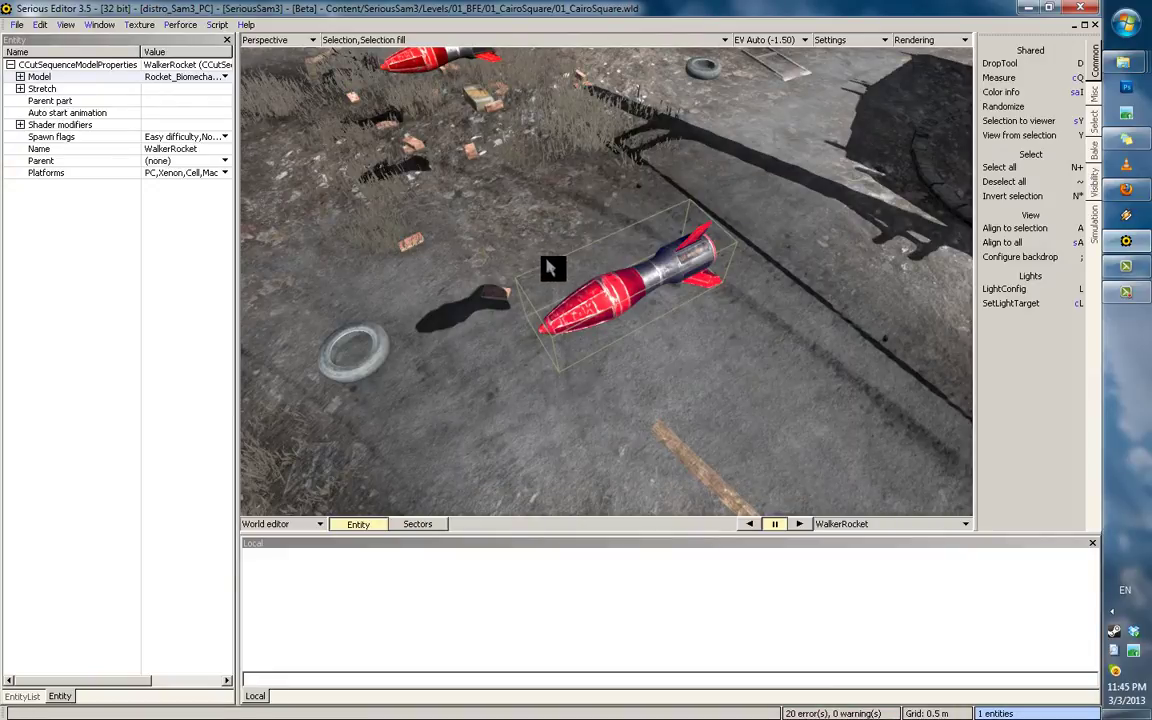
# Deselect the rocket and switch to the WorkshopCubes map, facing an empty stretch of floor beside a concrete pillar
pyautogui.click(618, 378)
pyautogui.moveTo(618, 378); pyautogui.dragTo(530, 270, button='middle')
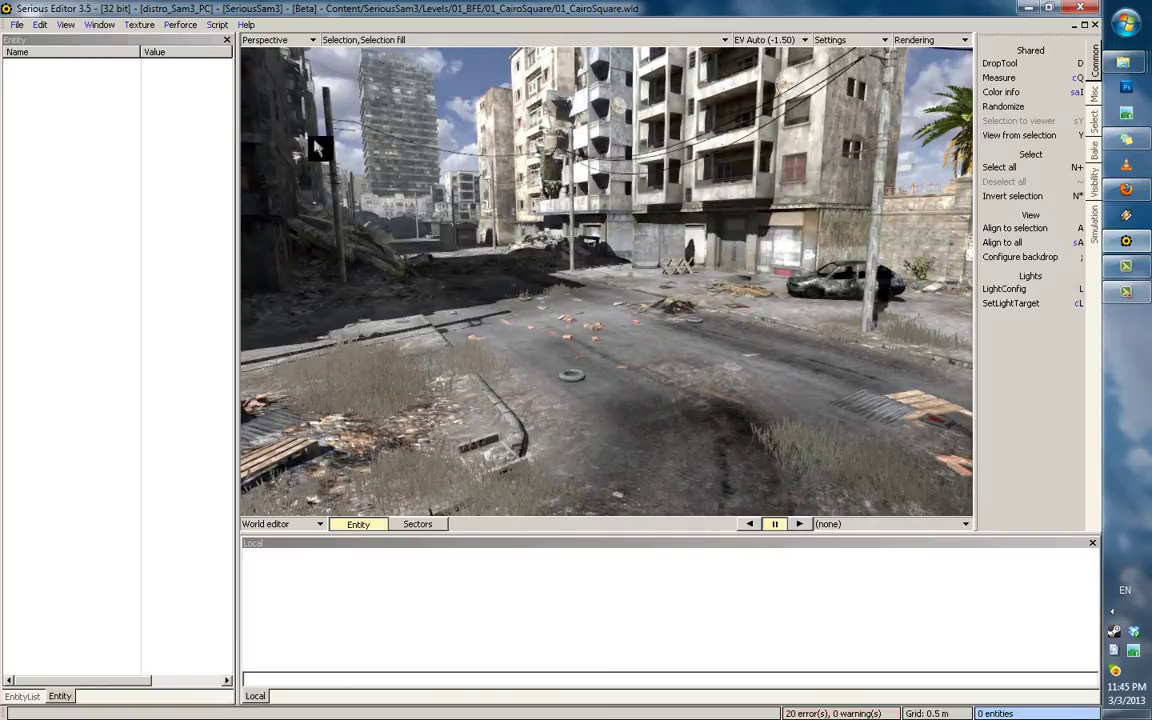
pyautogui.click(112, 26)
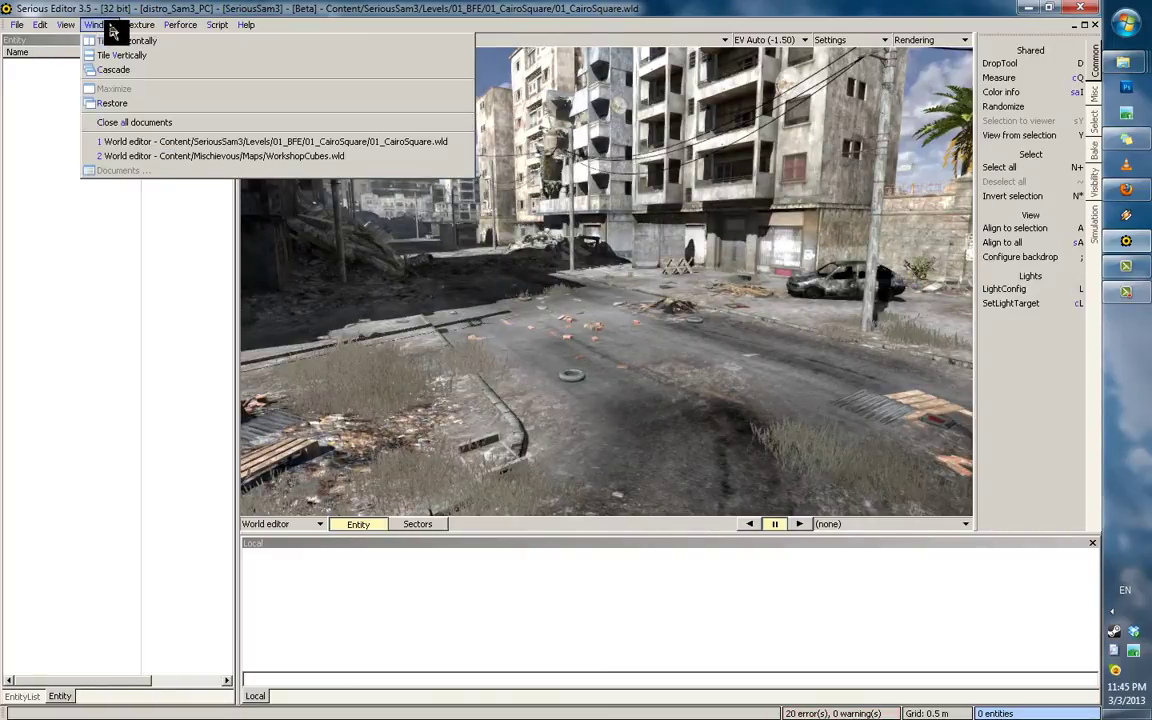
pyautogui.click(199, 158)
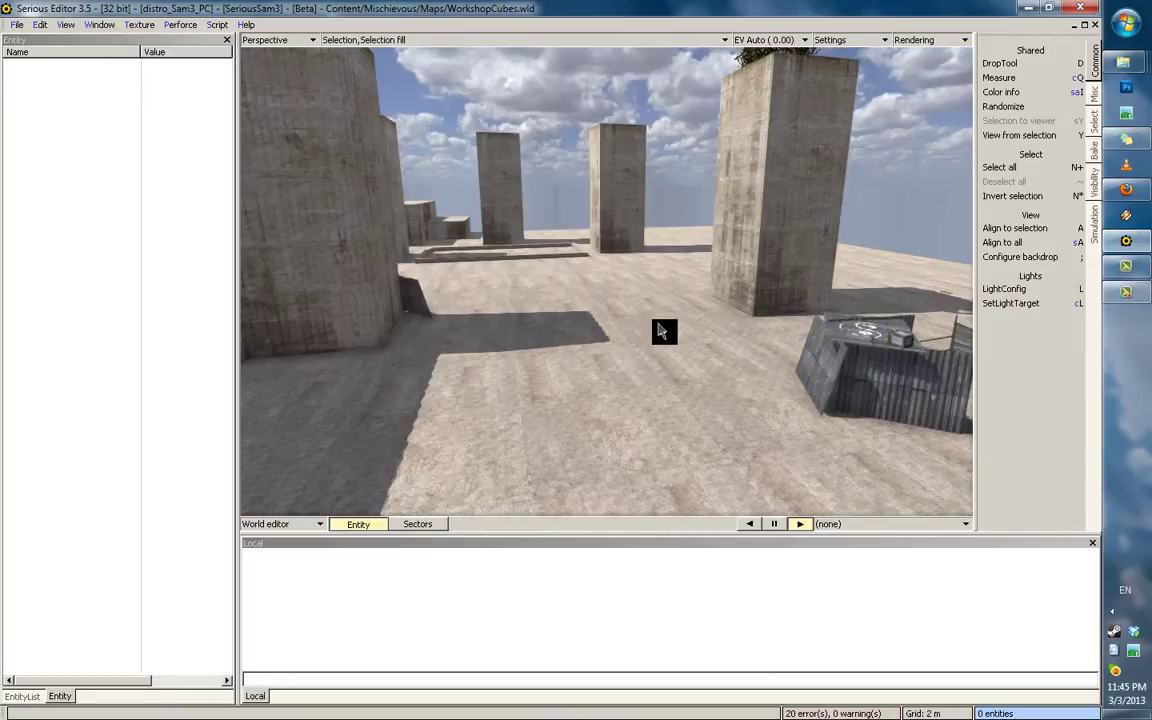
pyautogui.moveTo(702, 342); pyautogui.dragTo(754, 299, button='middle')
pyautogui.moveTo(755, 297); pyautogui.dragTo(657, 328, button='right')
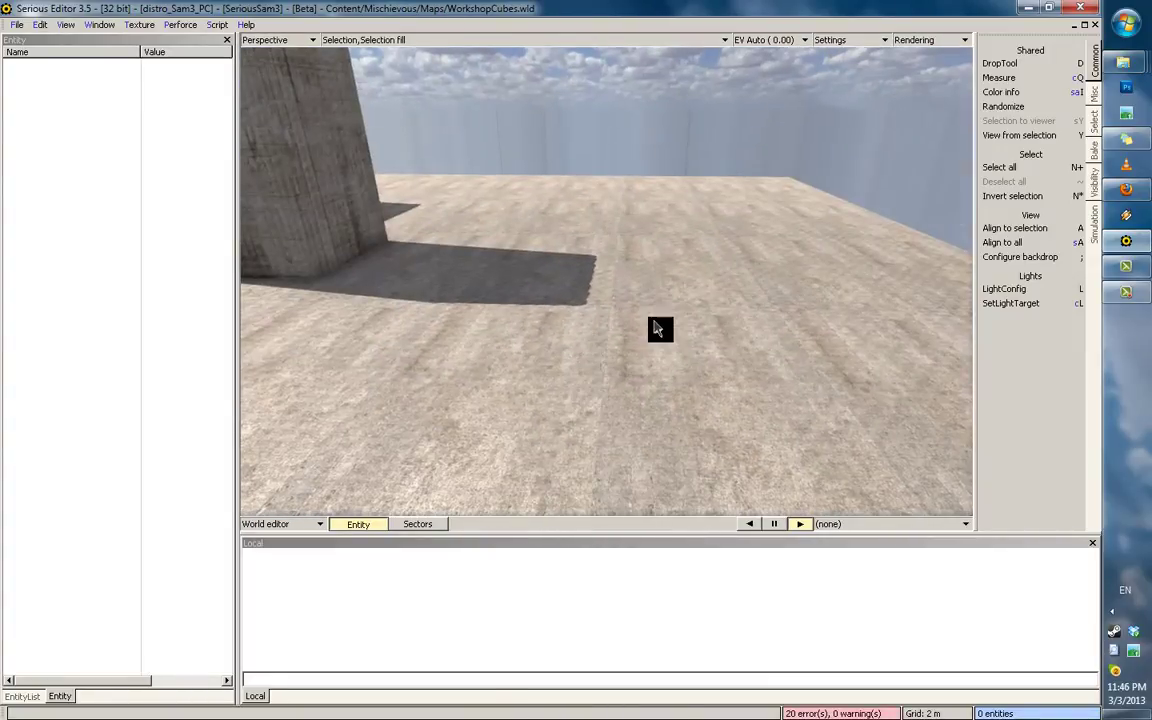
pyautogui.click(635, 333)
pyautogui.click(224, 76)
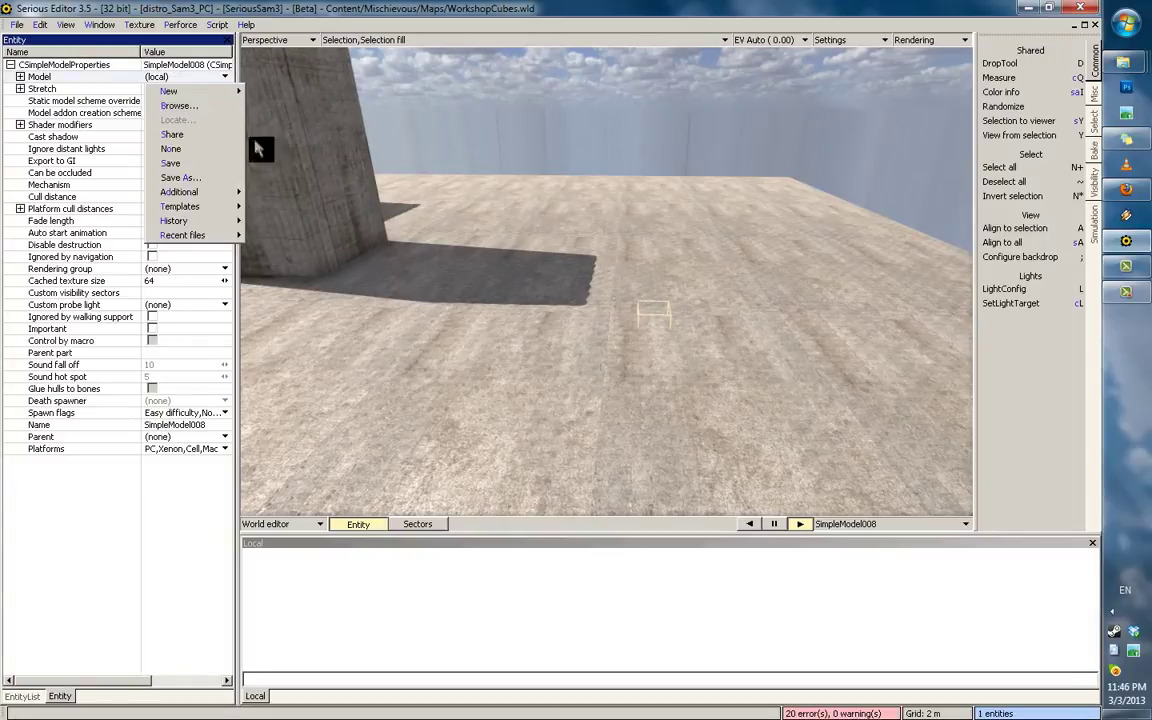
pyautogui.click(1, 177)
pyautogui.click(581, 325)
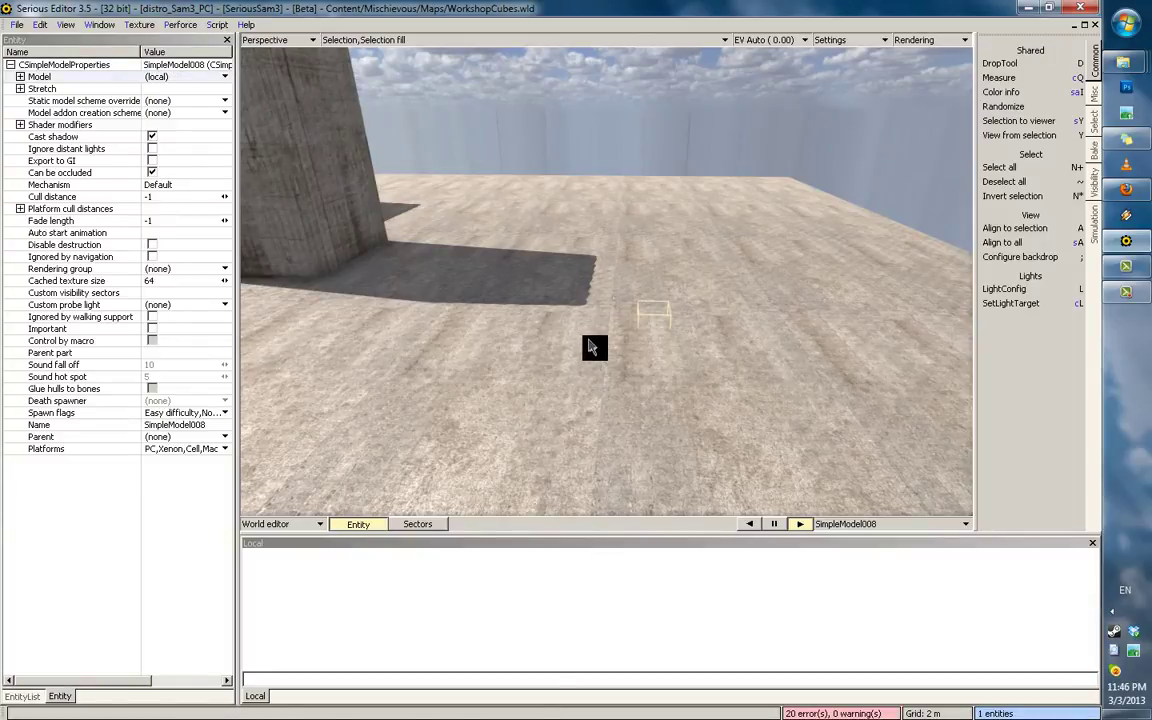
pyautogui.press('Delete')
# Place a simple model entity on the empty floor and assign Chair.mdl as its model
pyautogui.hotkey('ctrl', 'z')
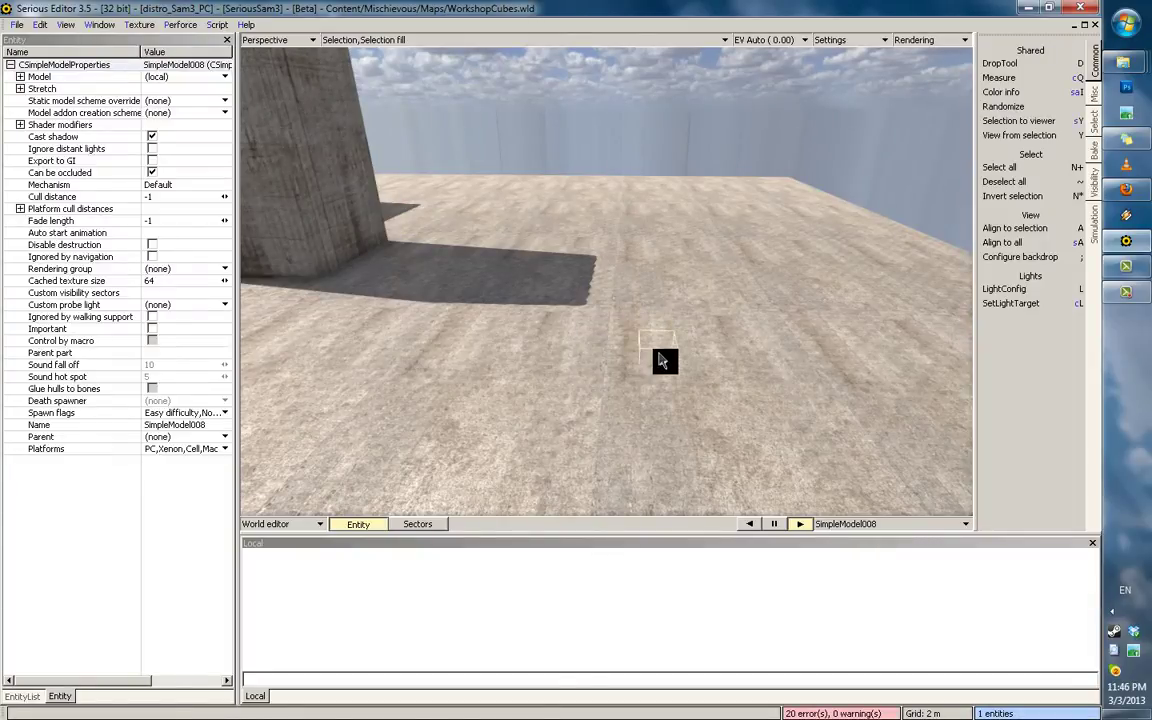
pyautogui.press('1')
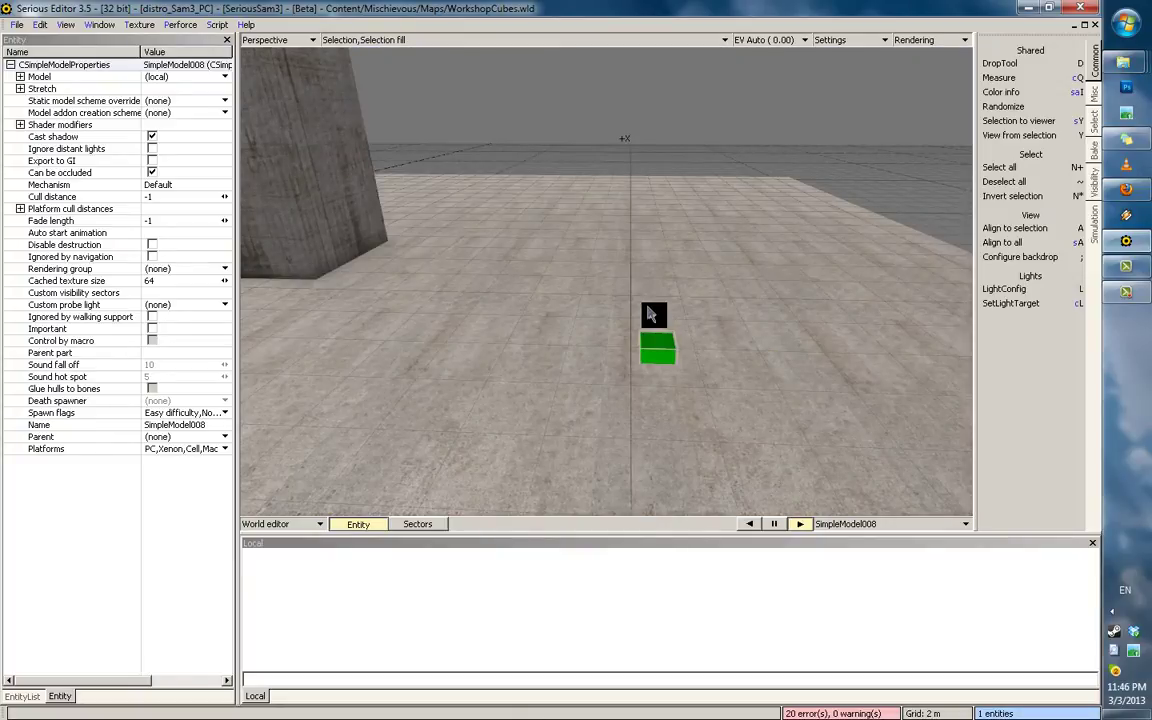
pyautogui.moveTo(648, 308)
pyautogui.mouseDown(button='middle')
pyautogui.moveTo(304, 246)
pyautogui.moveTo(109, 227)
pyautogui.moveTo(391, 293)
pyautogui.moveTo(548, 375)
pyautogui.moveTo(1064, 424)
pyautogui.moveTo(489, 360)
pyautogui.moveTo(827, 470)
pyautogui.moveTo(601, 325)
pyautogui.moveTo(650, 313)
pyautogui.mouseUp(button='middle')
pyautogui.press('w')
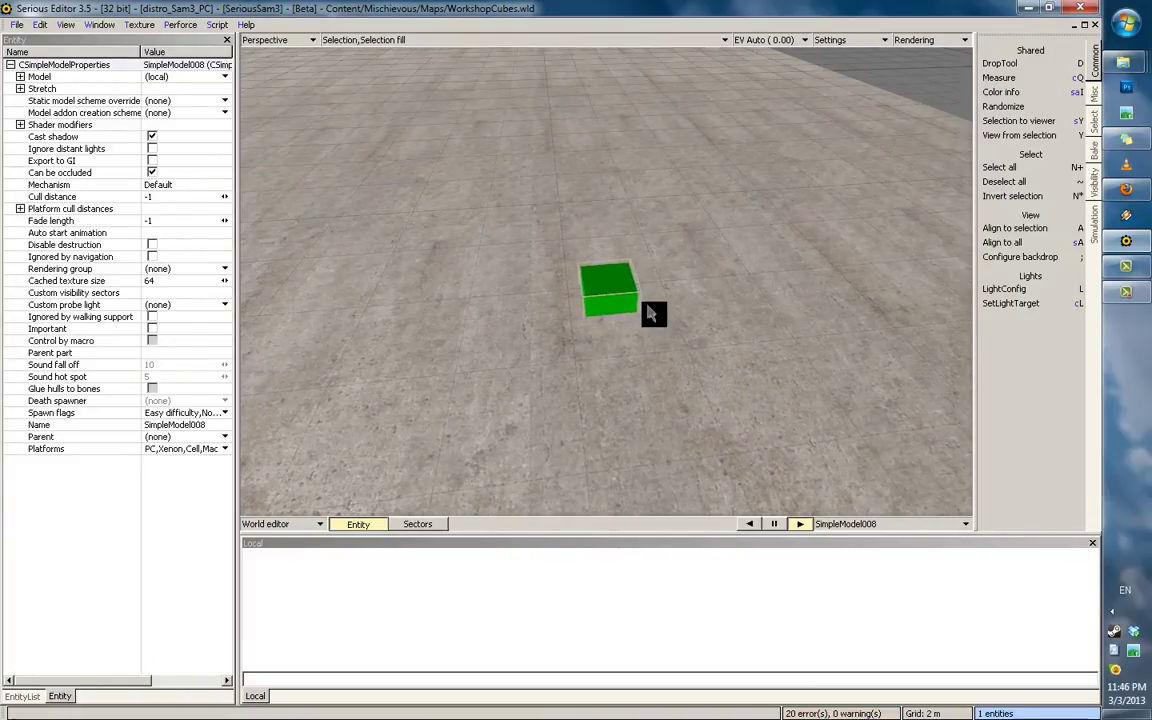
pyautogui.press('2')
pyautogui.click(188, 80)
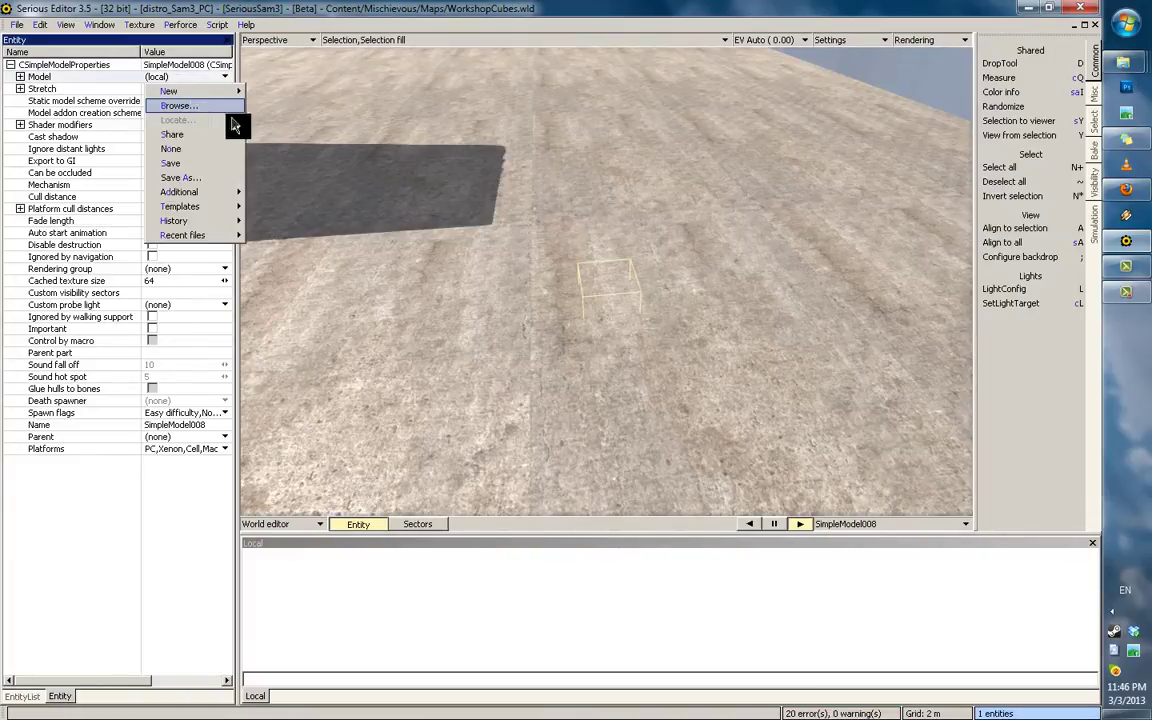
pyautogui.click(205, 101)
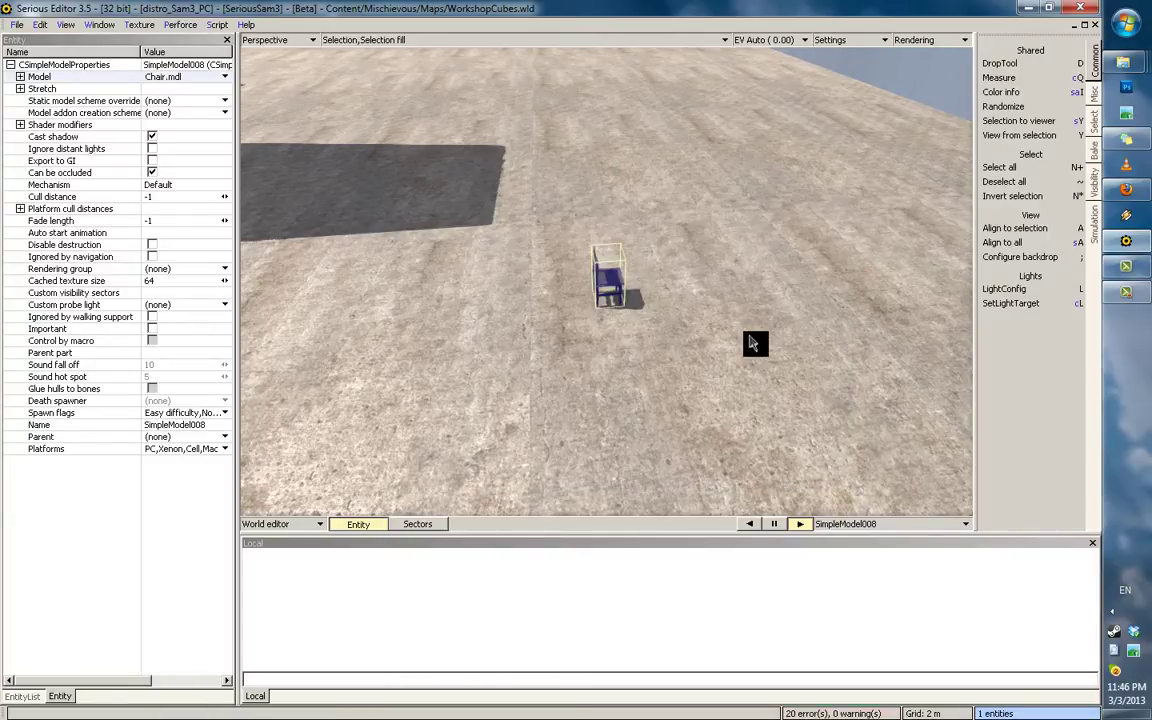
# Move the chair against the red-striped corrugated fence and rename its entity as Chair
pyautogui.moveTo(752, 343); pyautogui.dragTo(98, 200, button='middle')
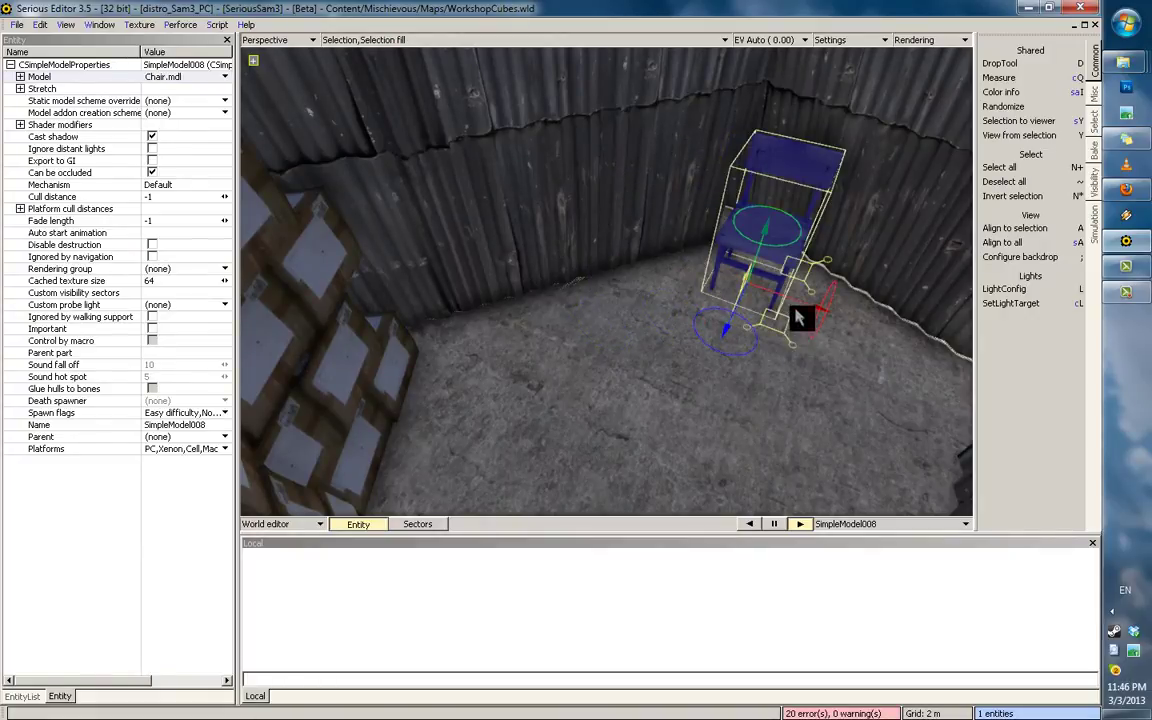
pyautogui.moveTo(793, 296); pyautogui.dragTo(900, 355)
pyautogui.moveTo(888, 290); pyautogui.dragTo(727, 284, button='middle')
pyautogui.moveTo(743, 283); pyautogui.dragTo(822, 280)
pyautogui.moveTo(815, 304); pyautogui.dragTo(605, 437, button='middle')
pyautogui.moveTo(605, 437); pyautogui.dragTo(553, 350, button='right')
pyautogui.moveTo(622, 315); pyautogui.dragTo(805, 281)
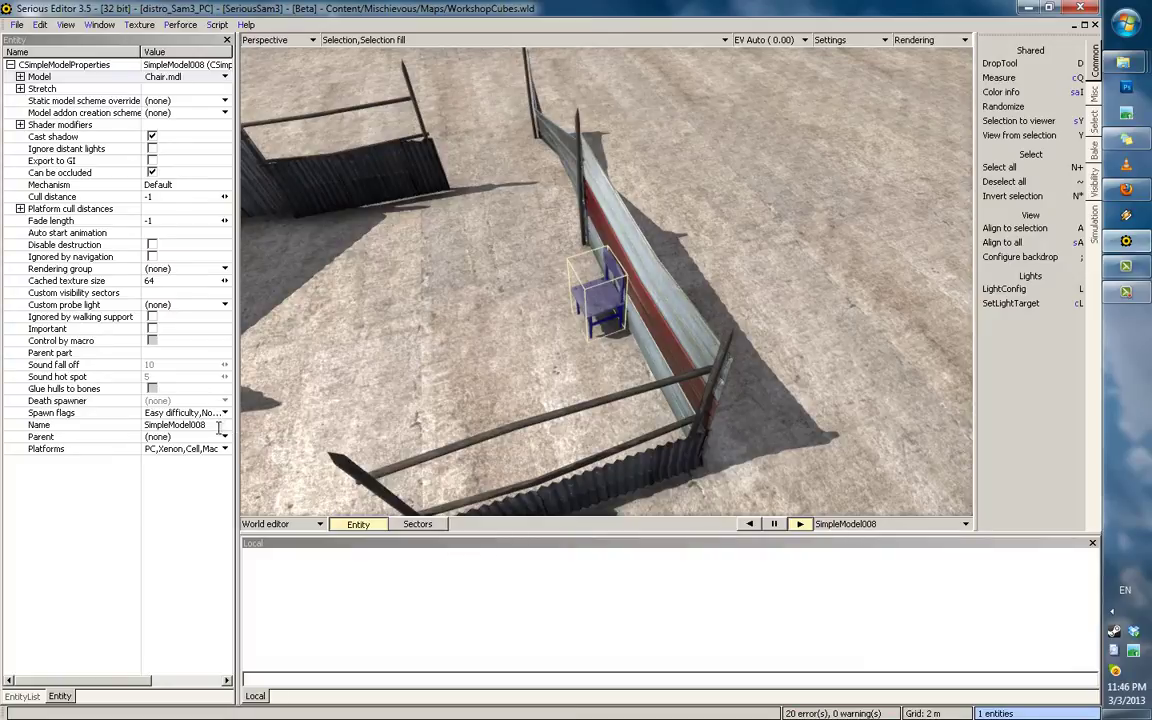
pyautogui.click(92, 427)
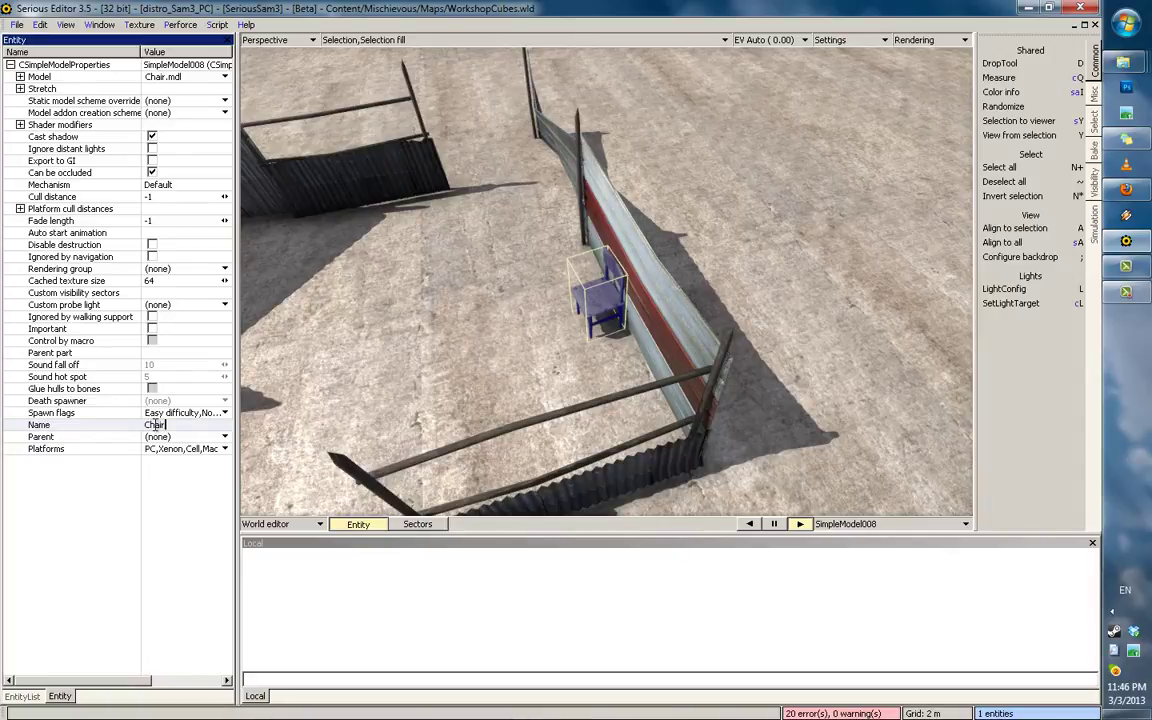
# Paste two copies of the chair, one in front of the dark corrugated fence and one beside the cardboard boxes
pyautogui.moveTo(473, 339); pyautogui.dragTo(542, 285, button='middle')
pyautogui.hotkey('ctrl', 'v')
pyautogui.keyDown('ctrl'); pyautogui.moveTo(588, 238); pyautogui.dragTo(387, 206); pyautogui.keyUp('ctrl')
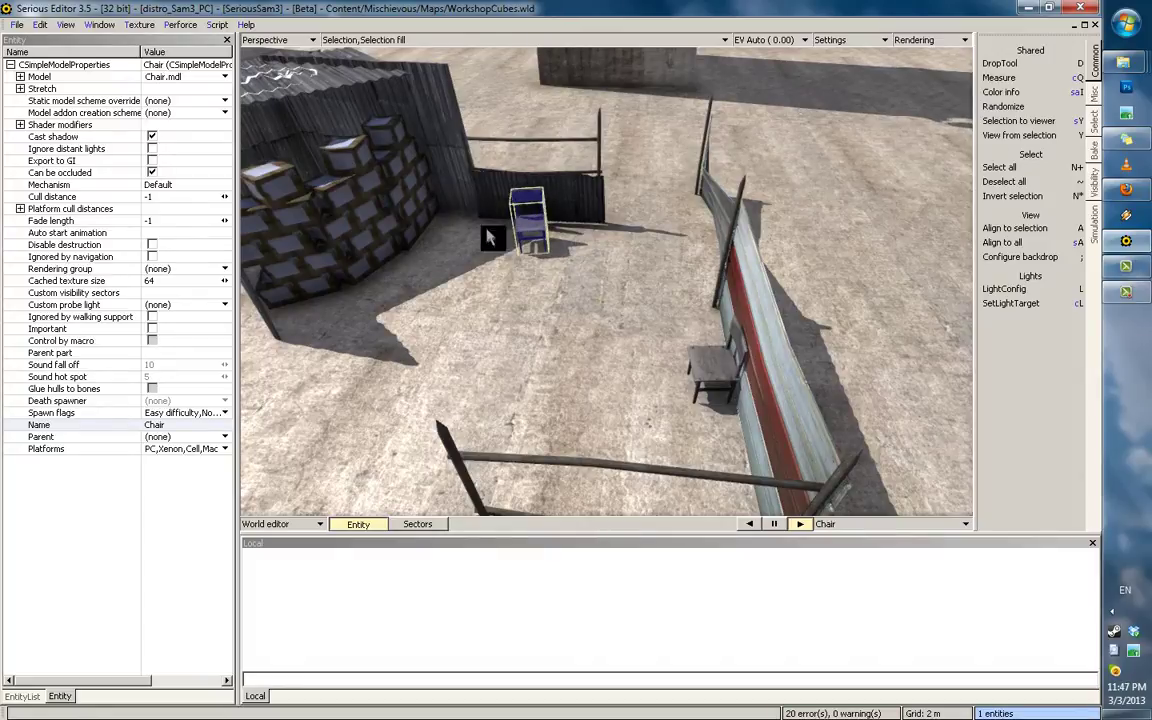
pyautogui.press('ctrl')
pyautogui.hotkey('ctrl', 'v')
pyautogui.keyDown('ctrl'); pyautogui.moveTo(388, 220); pyautogui.dragTo(303, 226); pyautogui.keyUp('ctrl')
pyautogui.scroll(-2, 636, 278)
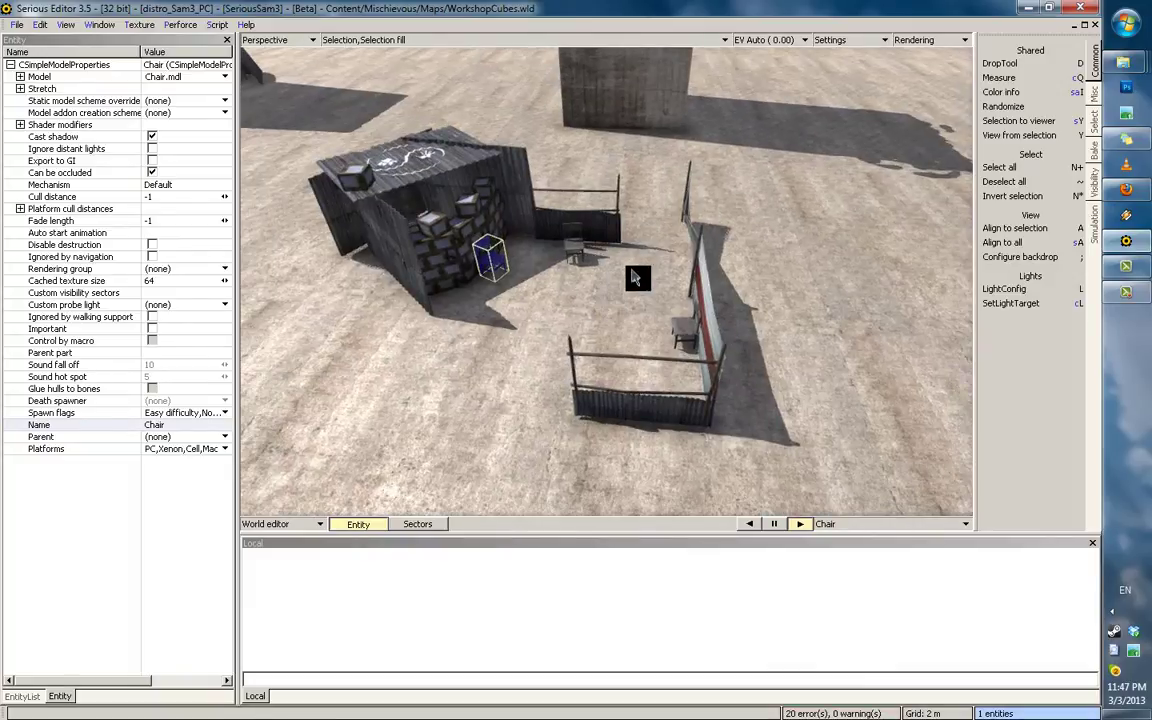
# Select all entities that share the chair's name, and extend the selection to all entities of the same class
pyautogui.scroll(1, 636, 285)
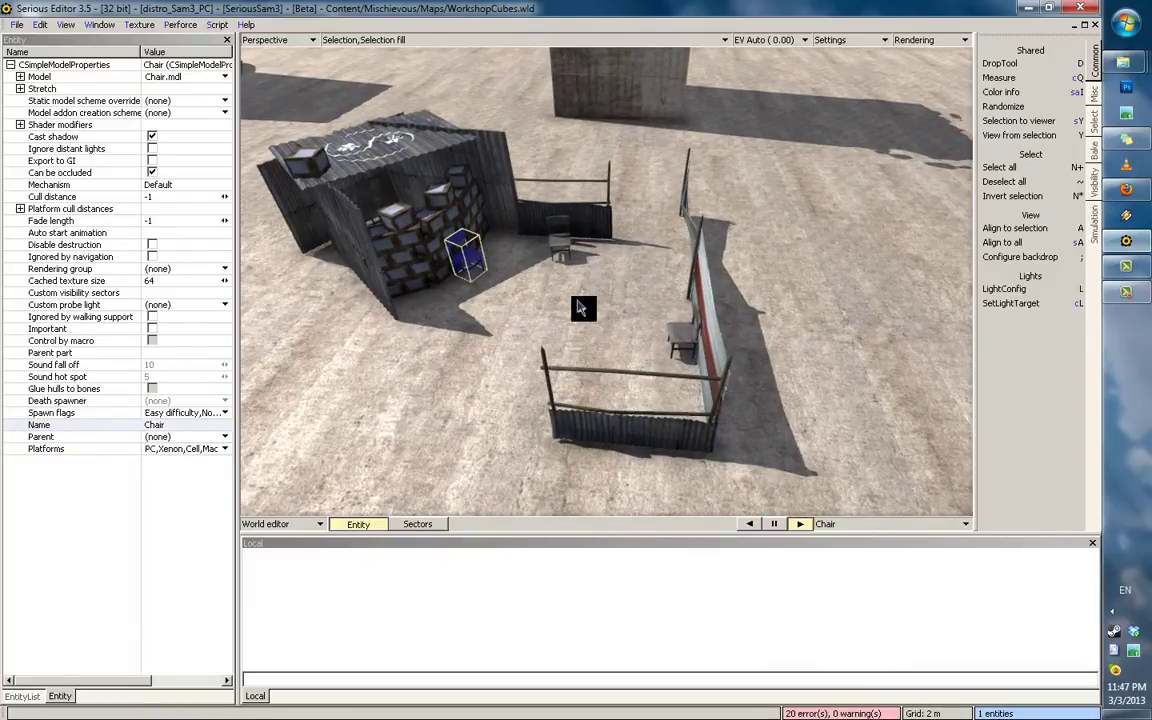
pyautogui.hotkey('ctrl', 'e')
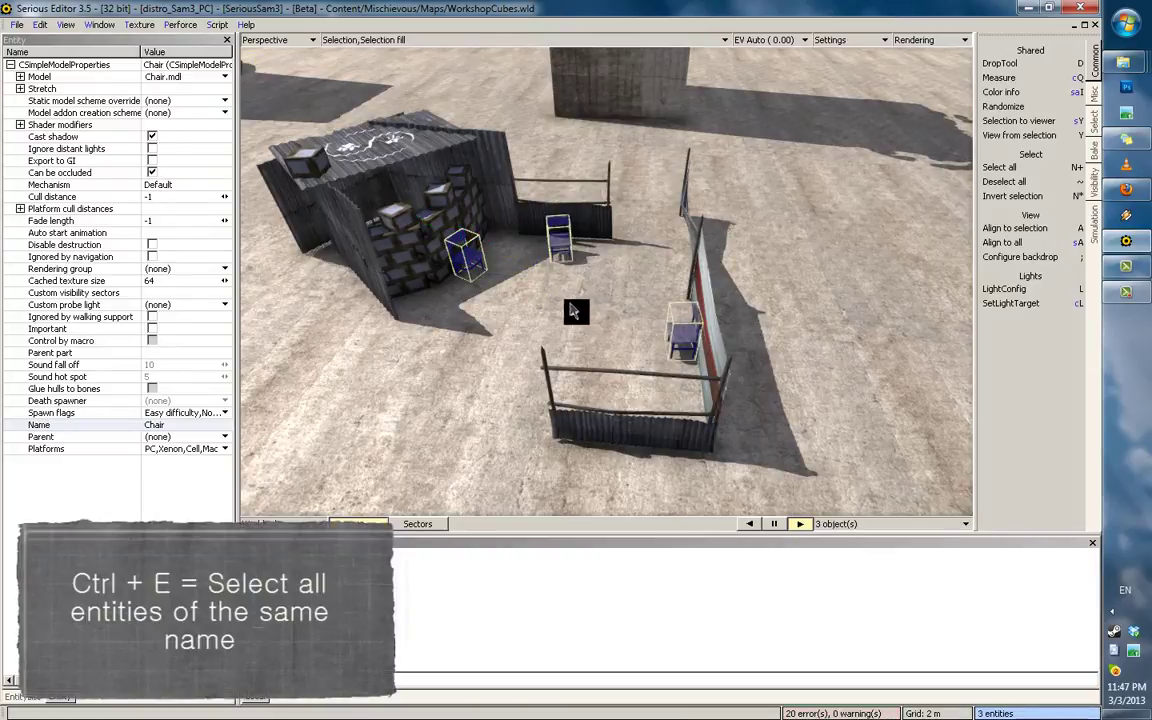
pyautogui.scroll(2, 637, 272)
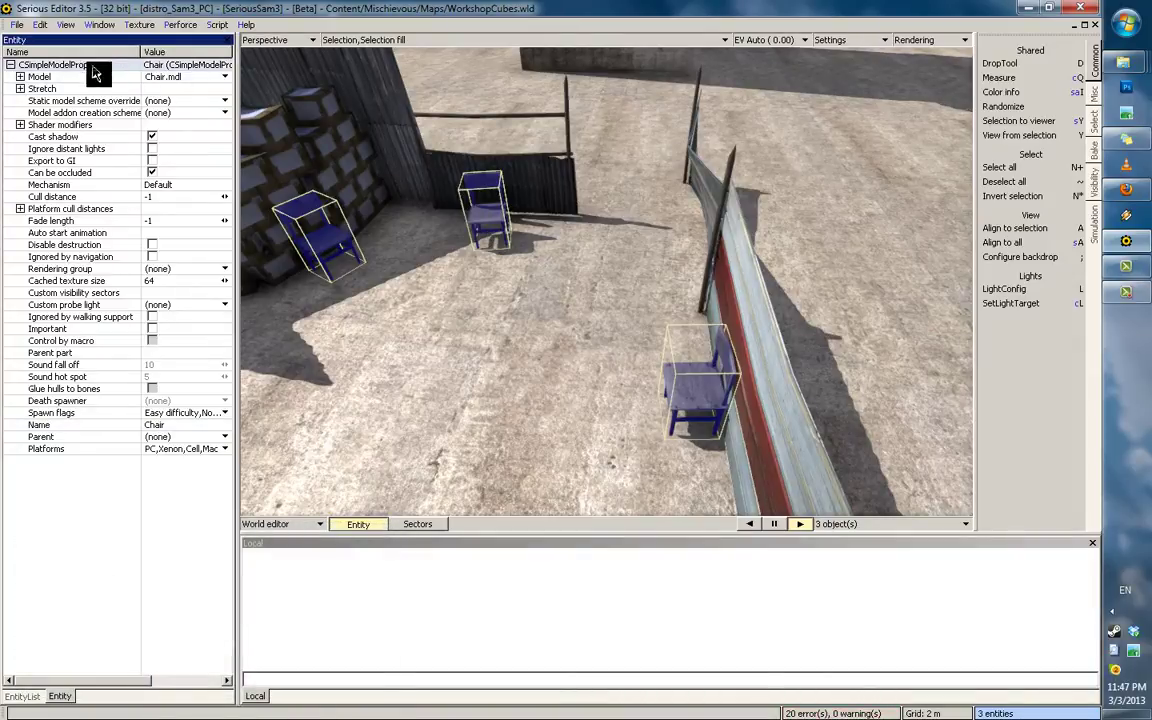
pyautogui.click(87, 424)
pyautogui.scroll(-2, 512, 323)
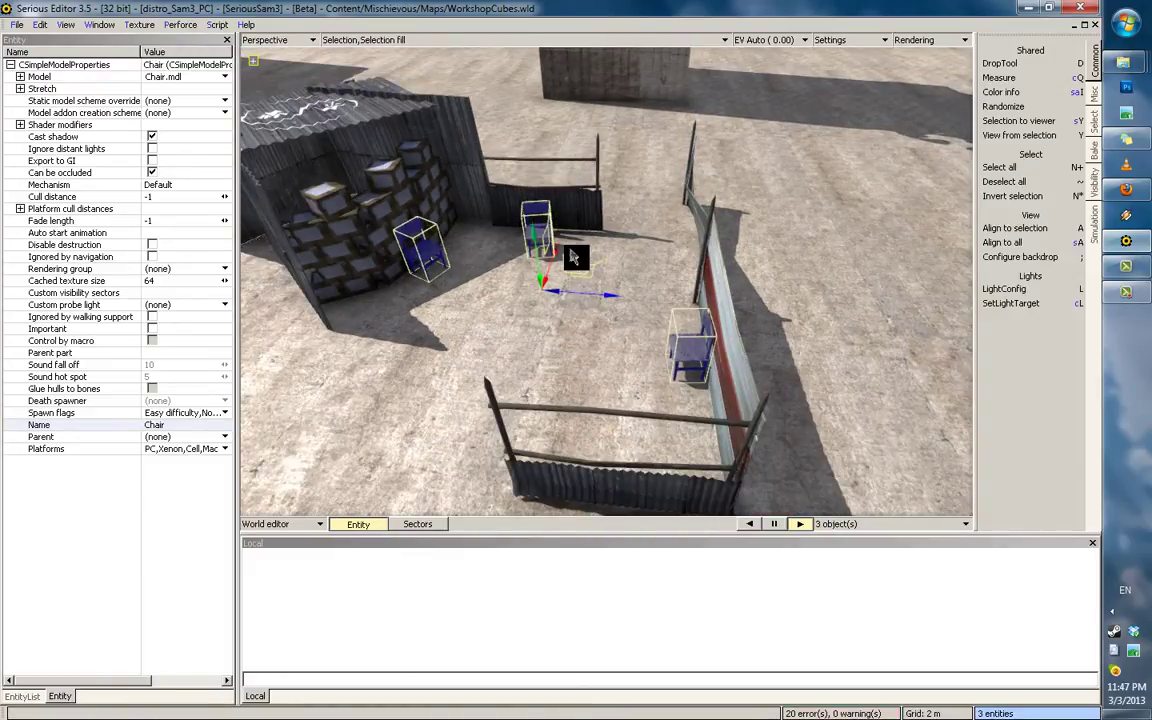
pyautogui.hotkey('ctrl', 'shift', 'e')
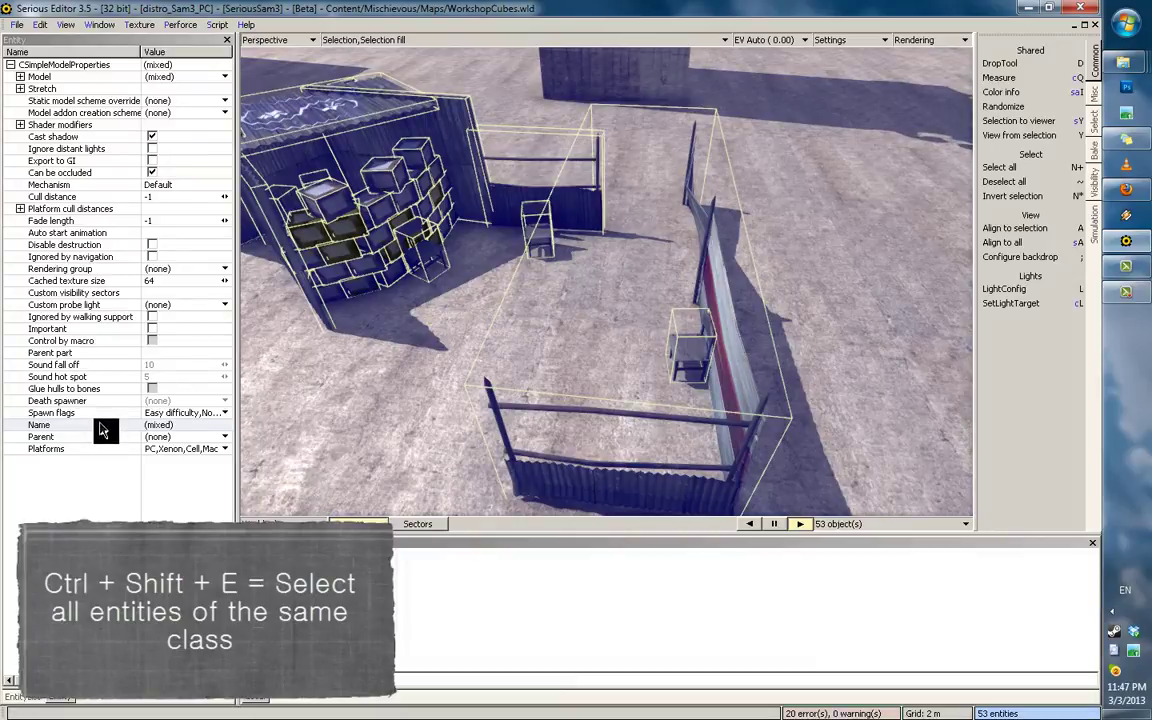
# Select the chair by the dark fence, paste further copies across the open floor, and select all chairs by name
pyautogui.click(539, 236)
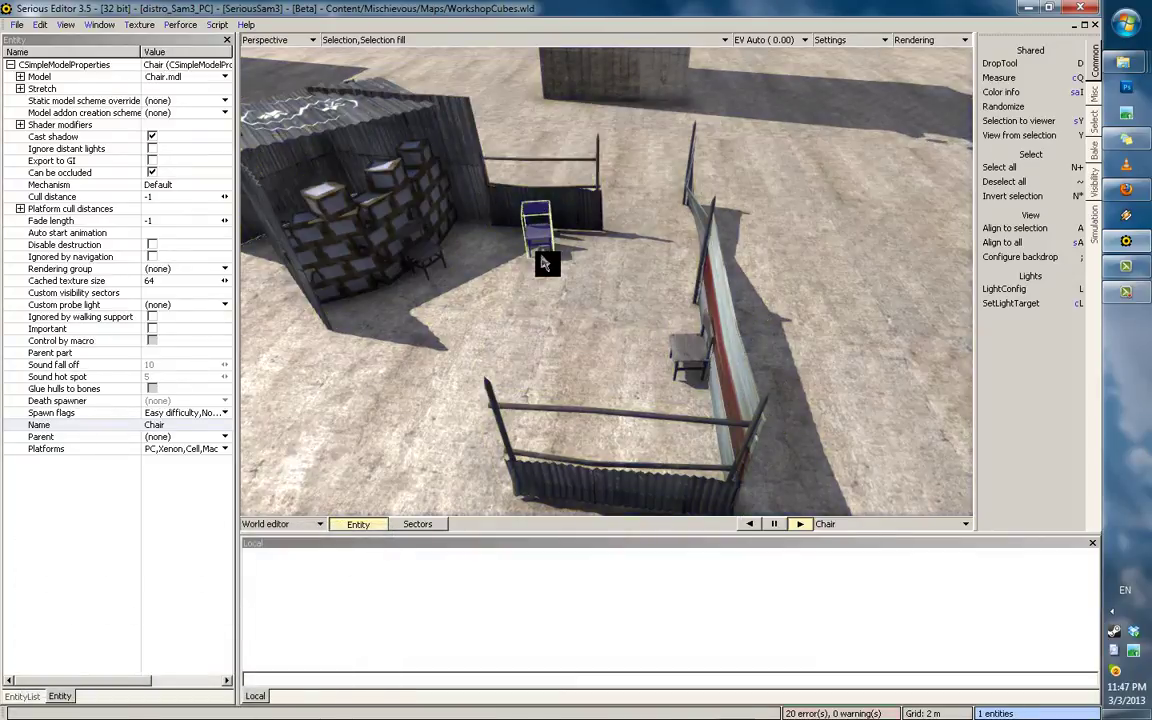
pyautogui.moveTo(535, 219); pyautogui.dragTo(632, 237, button='middle')
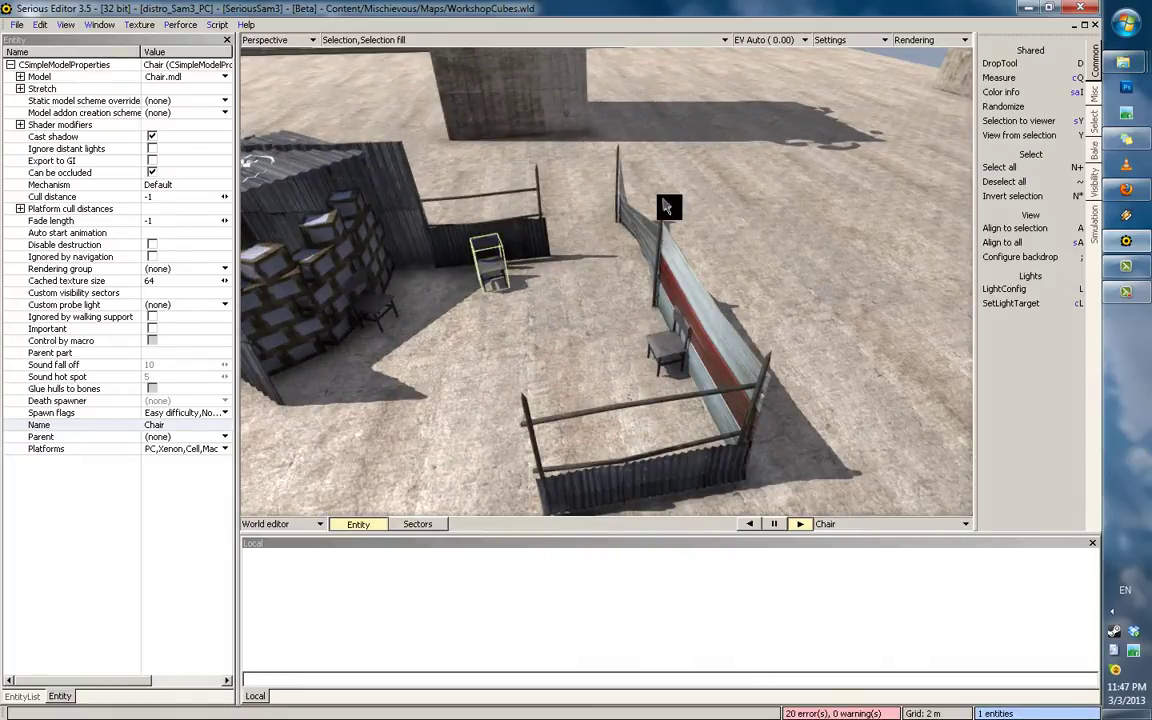
pyautogui.press('a')
pyautogui.moveTo(760, 298); pyautogui.dragTo(537, 343, button='right')
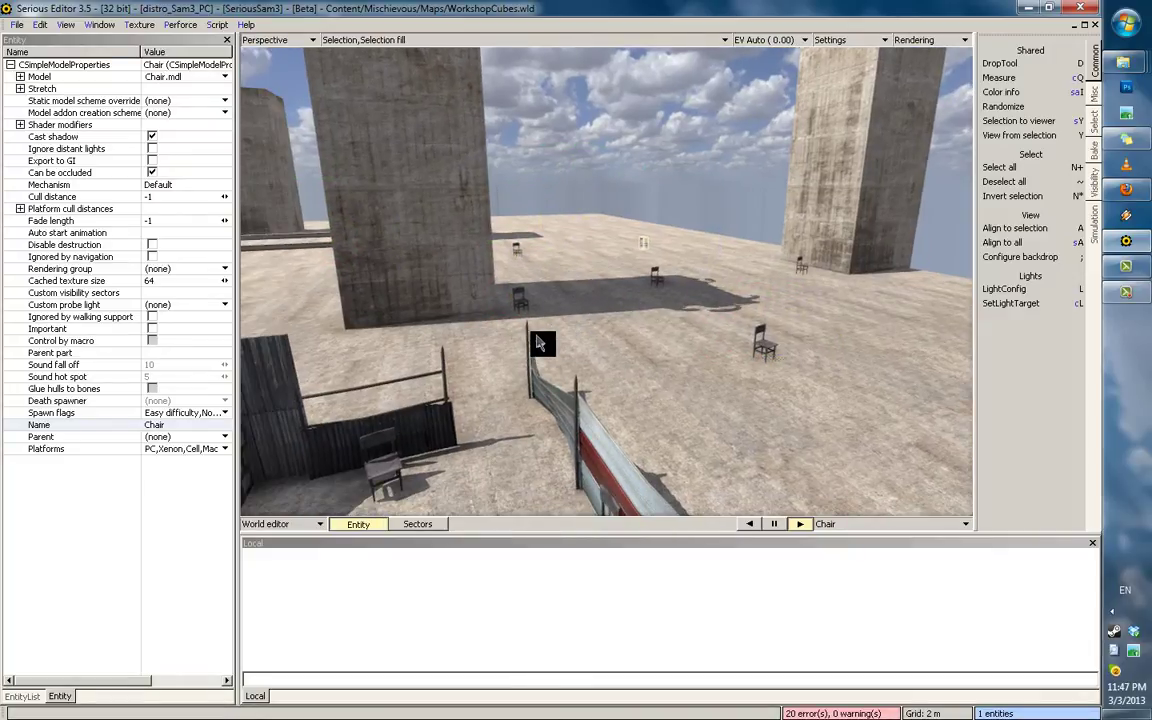
pyautogui.hotkey('ctrl', 'a')
pyautogui.moveTo(591, 269); pyautogui.dragTo(478, 273, button='right')
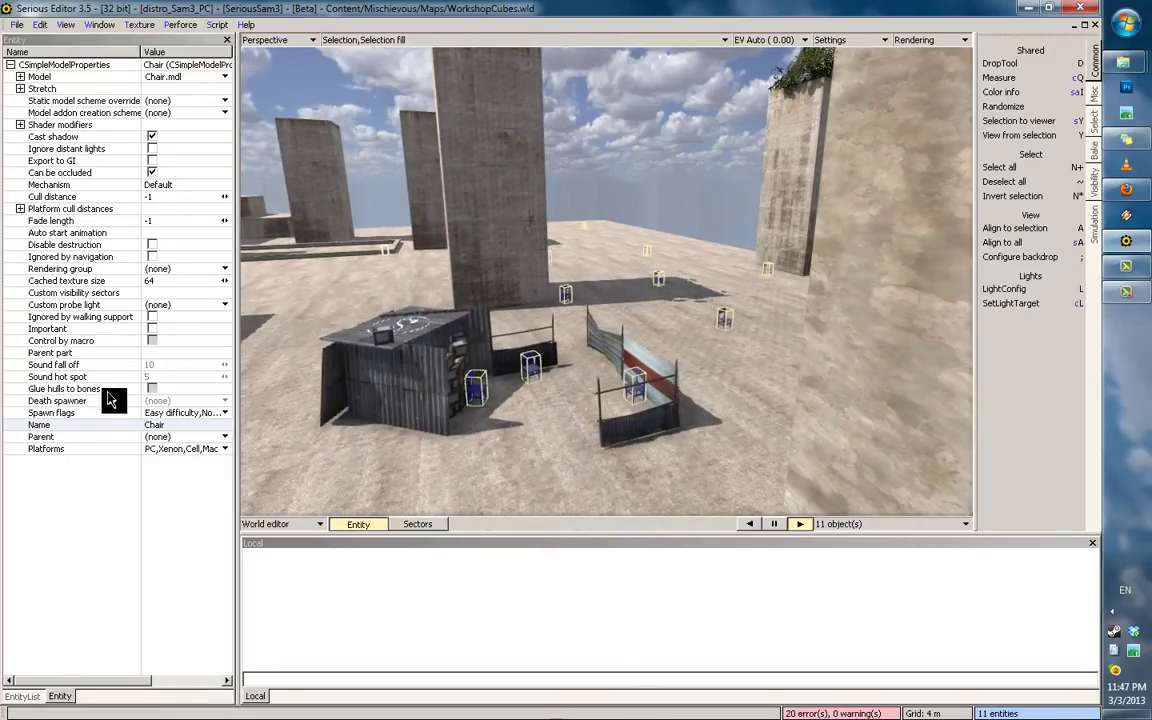
# Select all the cardboard boxes at the metal hut by their shared entity name
pyautogui.click(364, 393)
pyautogui.click(460, 381)
pyautogui.moveTo(546, 307); pyautogui.dragTo(518, 355, button='right')
pyautogui.click(338, 418)
pyautogui.moveTo(599, 284); pyautogui.dragTo(425, 340, button='right')
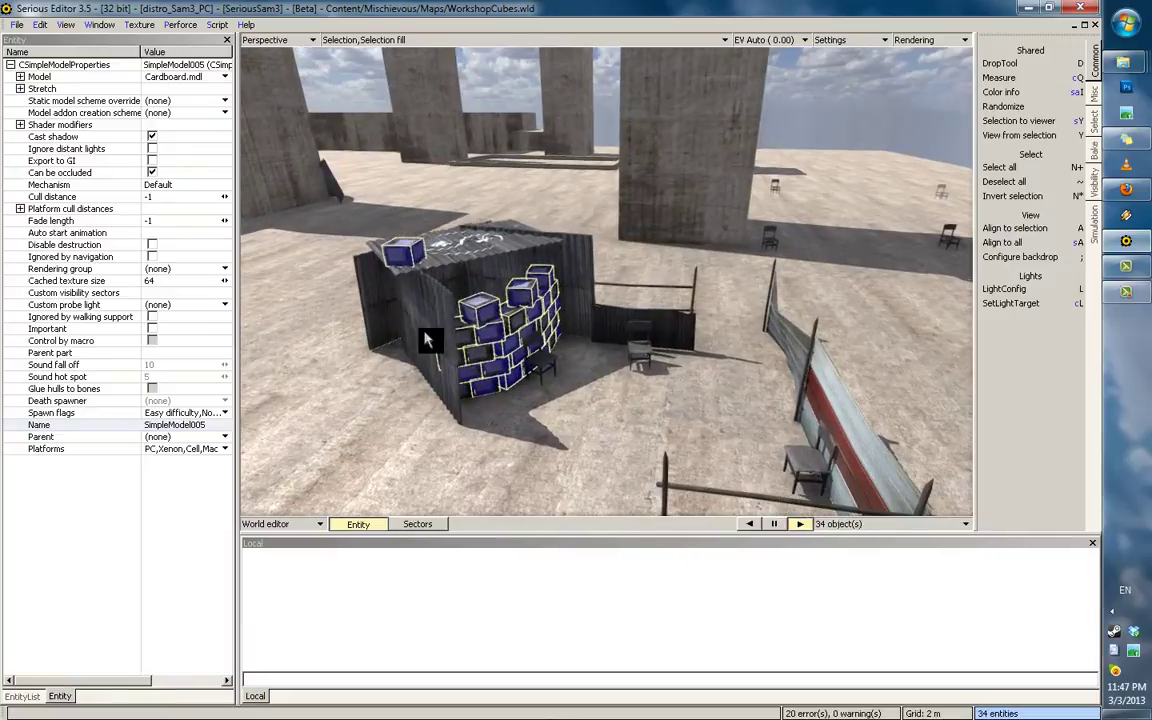
# Check the Name property of the selected boxes and clear the selection
pyautogui.click(209, 427)
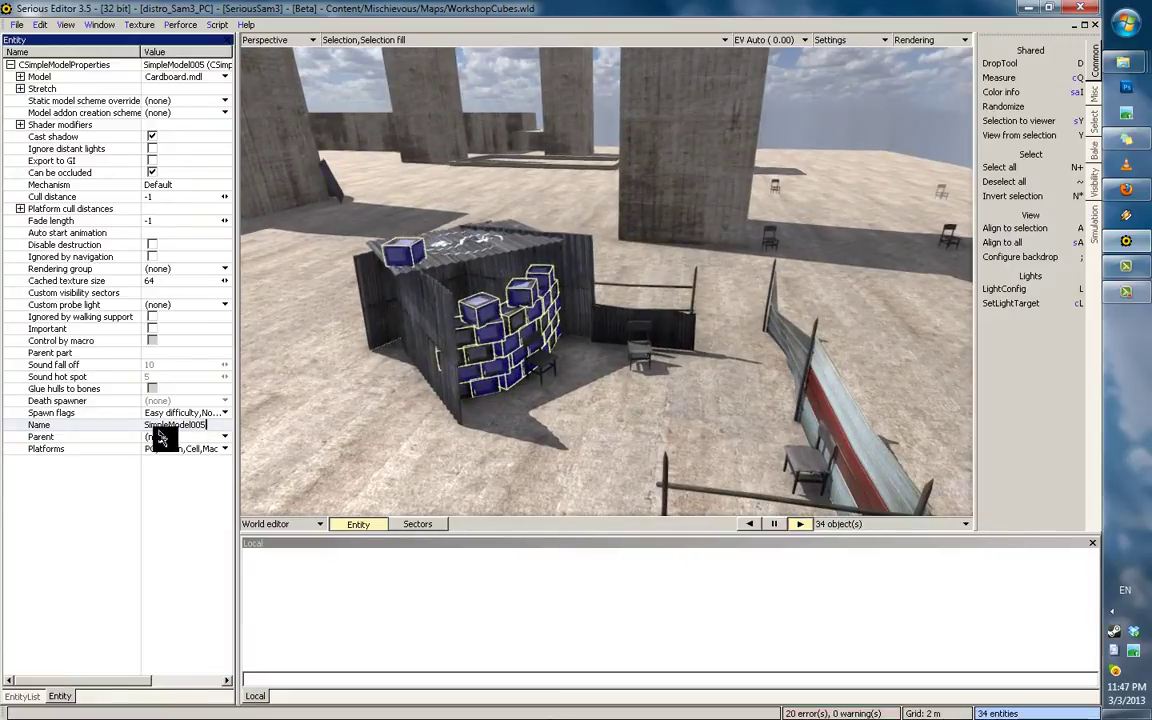
pyautogui.doubleClick(490, 338)
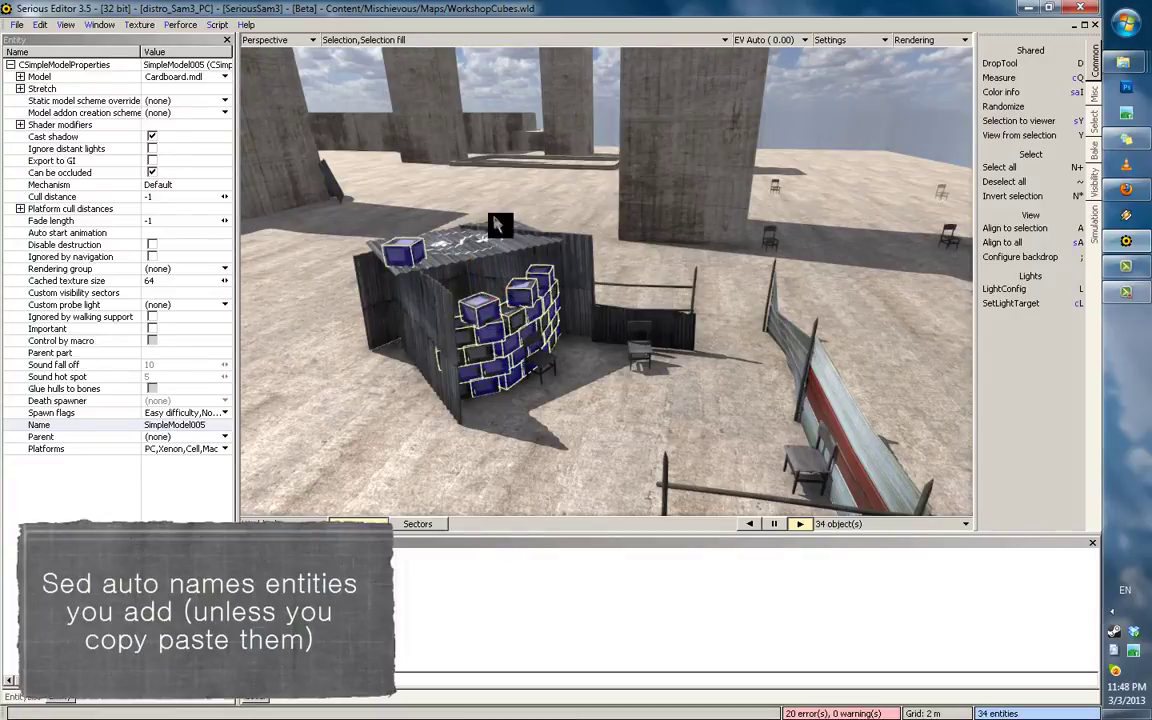
pyautogui.moveTo(518, 379); pyautogui.dragTo(522, 414, button='middle')
pyautogui.click(523, 414)
pyautogui.moveTo(653, 378); pyautogui.dragTo(652, 376, button='middle')
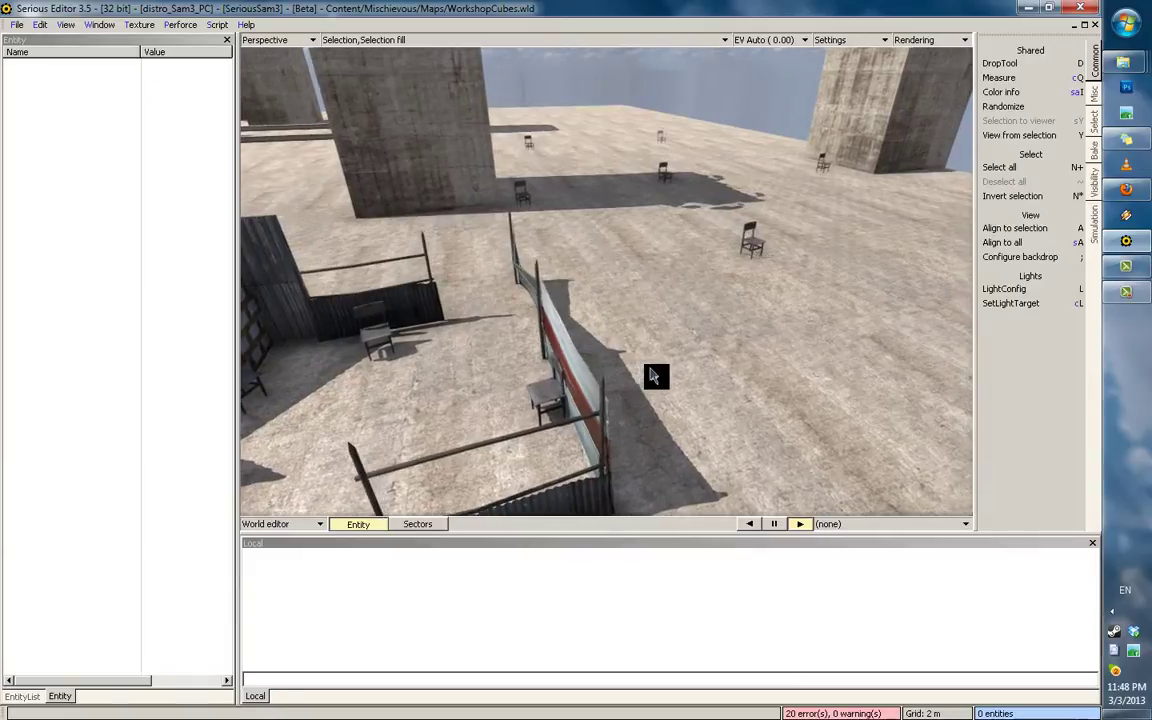